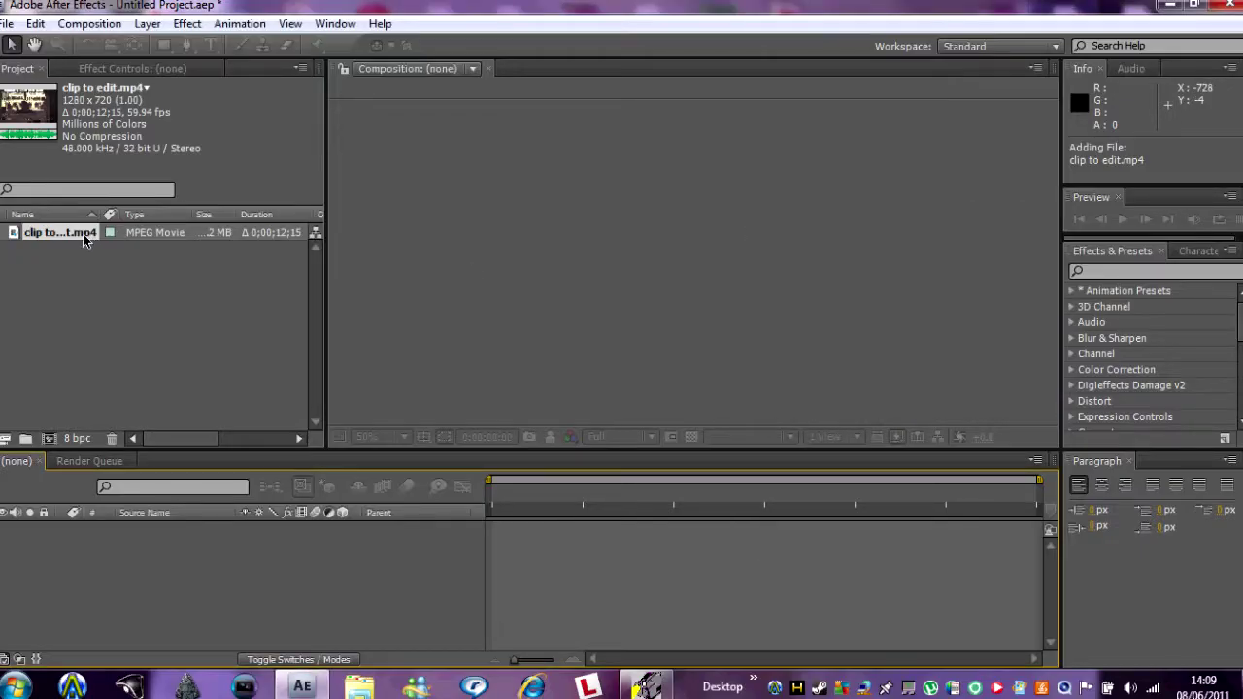
# Build a 'clip to edit' composition from clip to edit.mp4 by dropping it into the Timeline.
pyautogui.moveTo(84, 241); pyautogui.dragTo(104, 594)
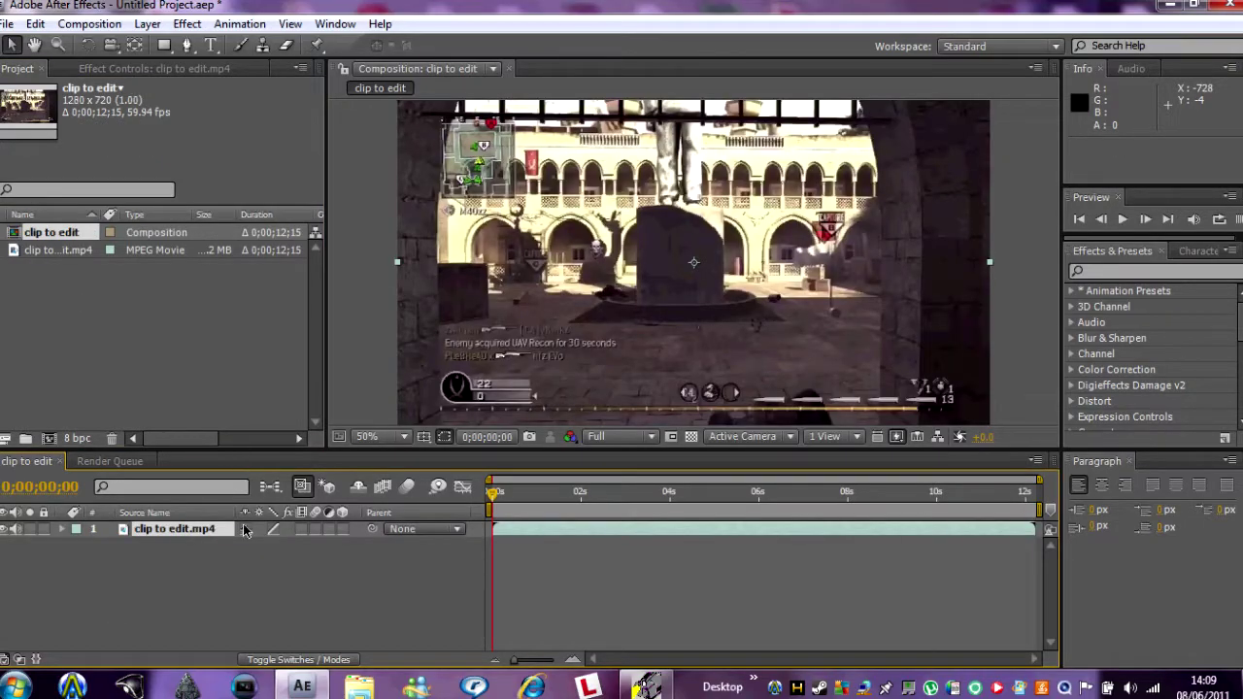
# Add a new Royal Blue Solid 1 layer above the clip.
pyautogui.rightClick(246, 587)
pyautogui.moveTo(508, 489)
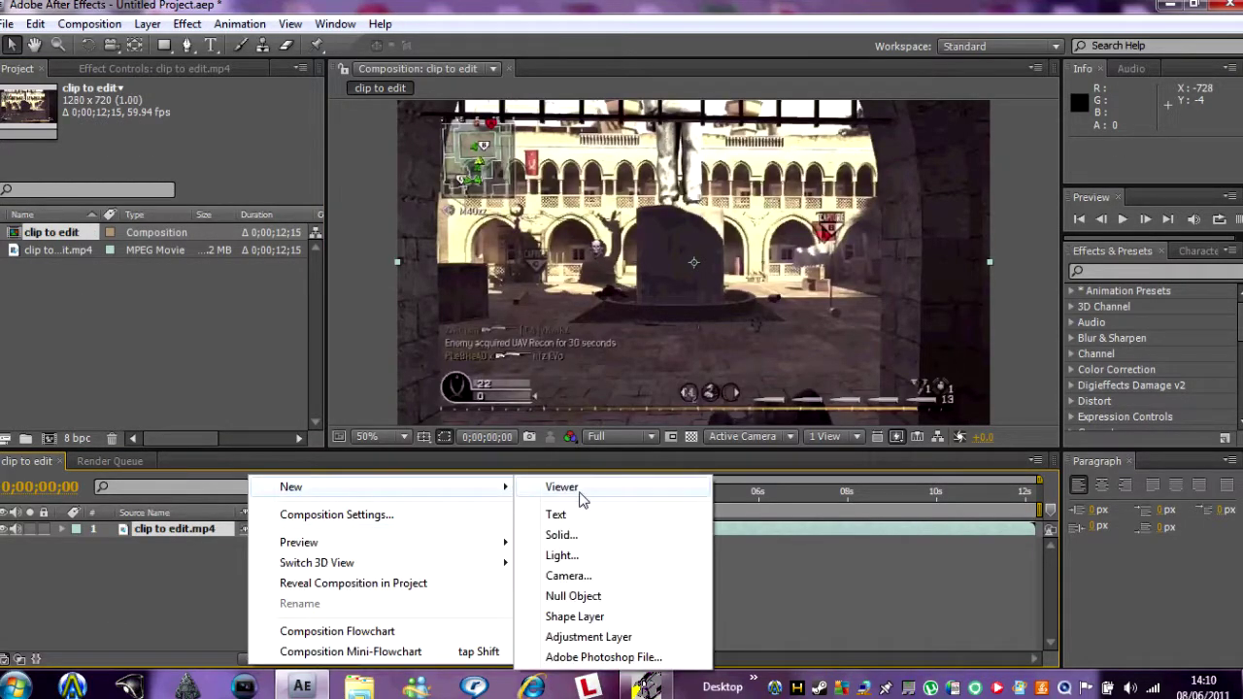
pyautogui.click(562, 535)
pyautogui.click(665, 504)
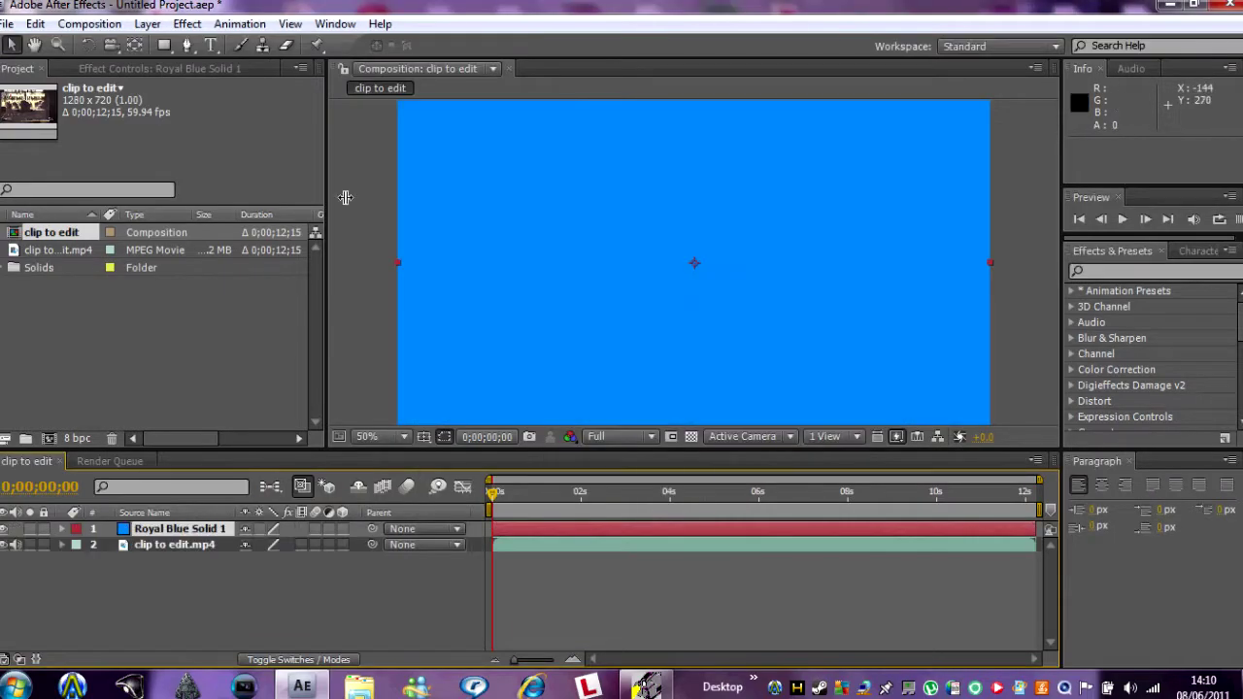
# Search the Effects & Presets panel for 'par' to list particle effects.
pyautogui.click(1175, 274)
pyautogui.write('par')
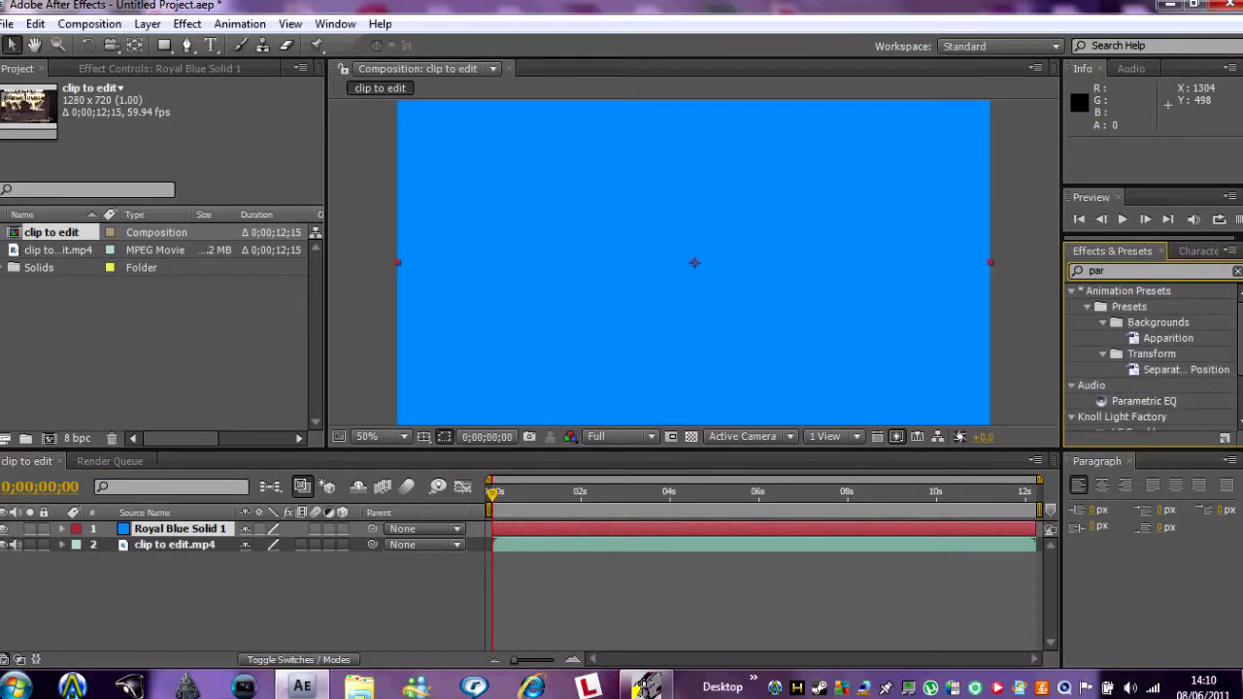
pyautogui.scroll(-3, 1240, 335)
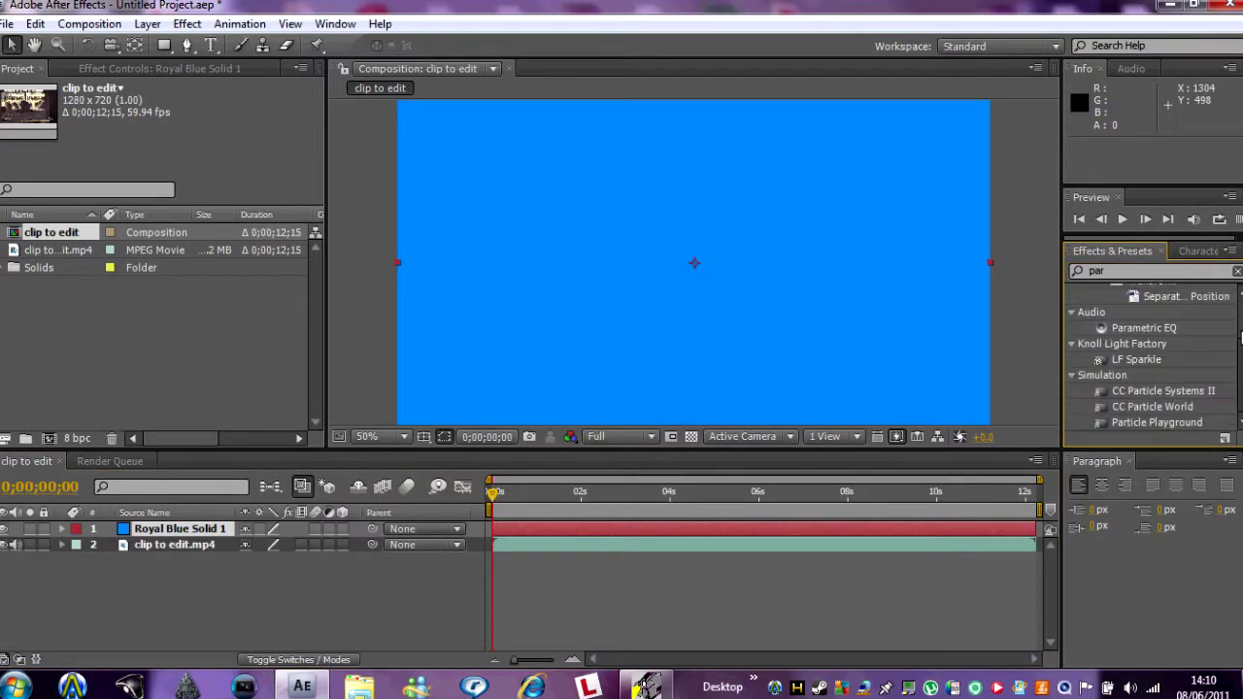
# Apply CC Particle World with its grid off, previewing at 6 s in Third resolution.
pyautogui.doubleClick(1193, 408)
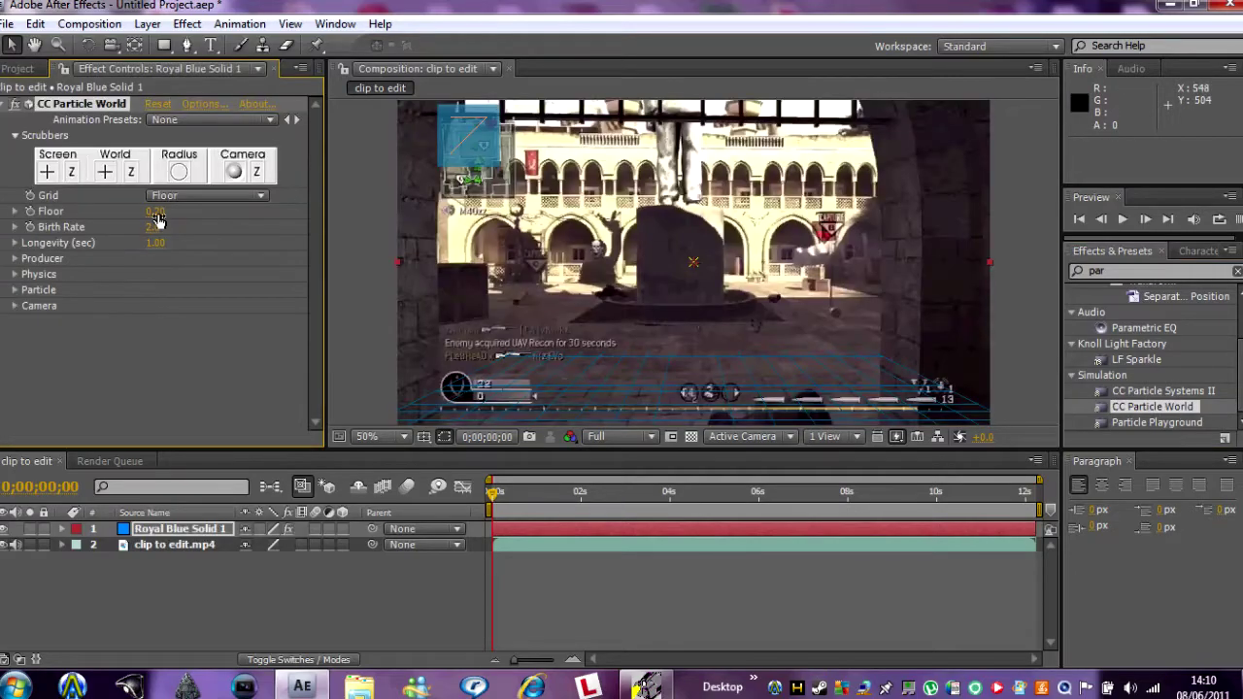
pyautogui.click(16, 259)
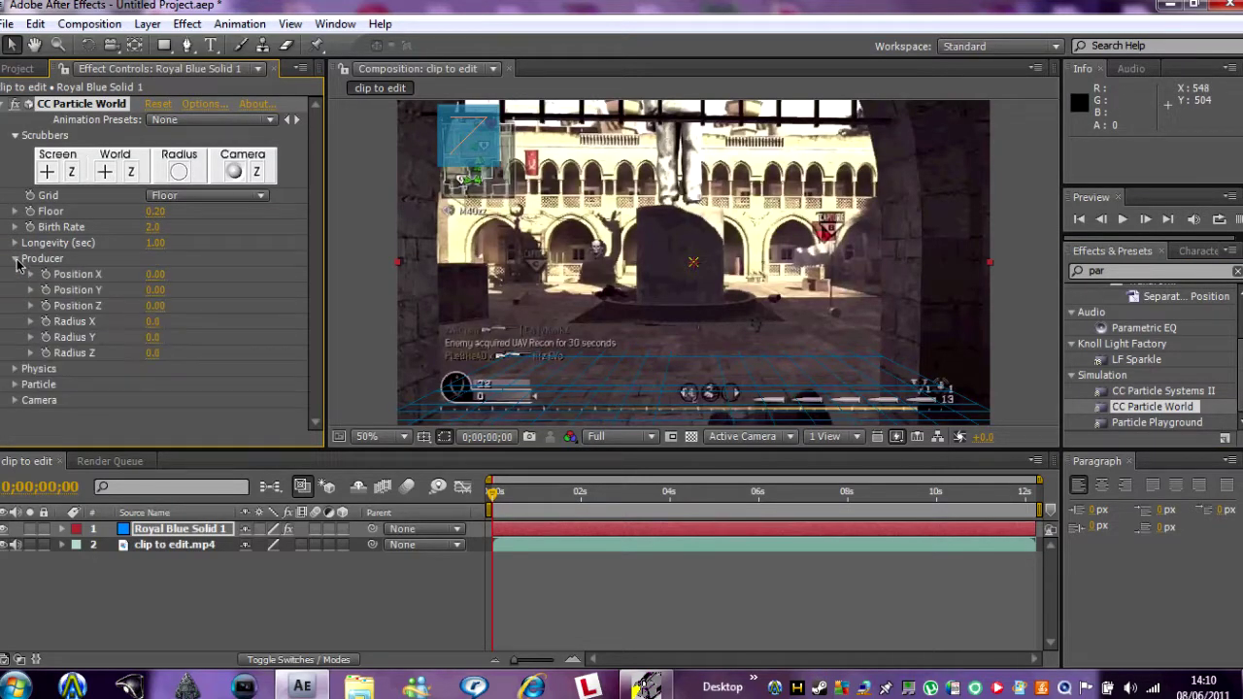
pyautogui.click(16, 260)
pyautogui.click(165, 196)
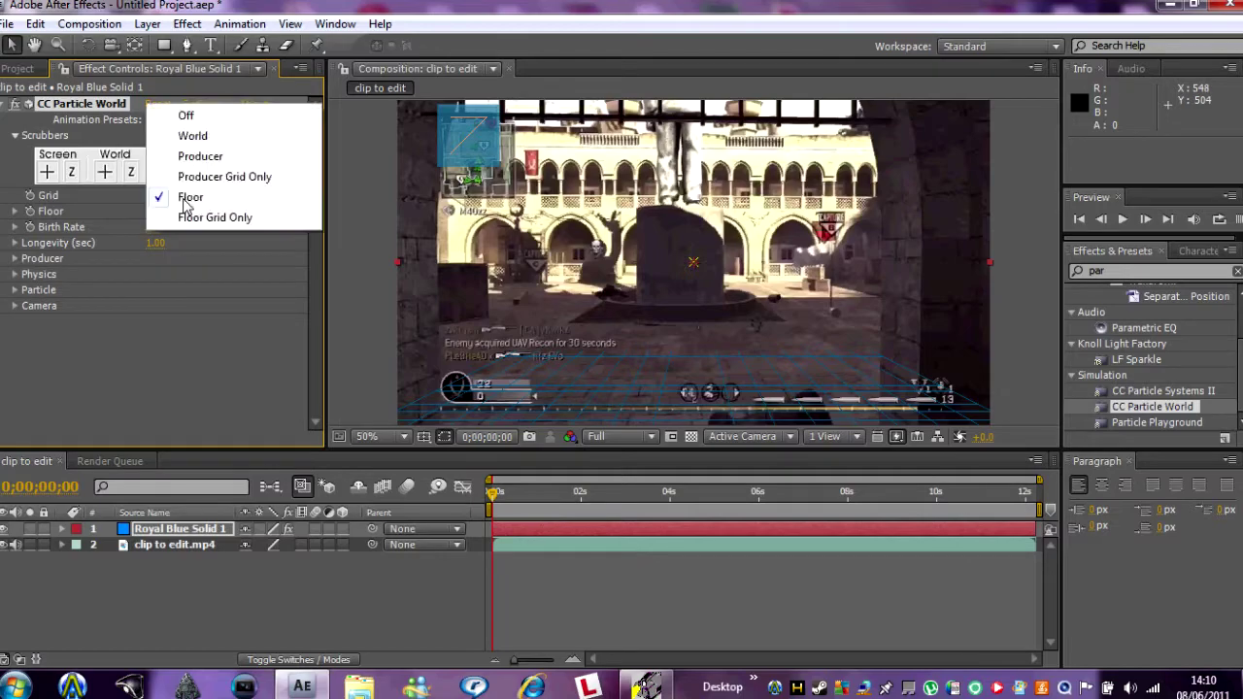
pyautogui.click(194, 114)
pyautogui.click(759, 509)
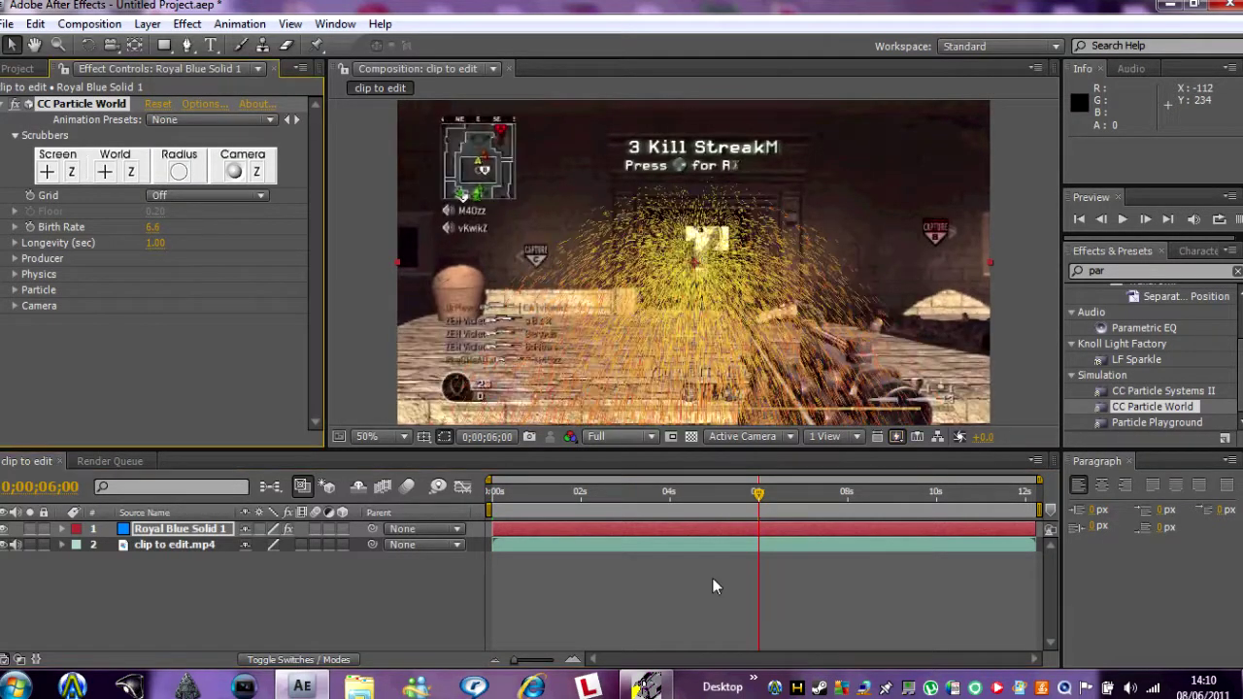
pyautogui.click(622, 436)
pyautogui.click(628, 527)
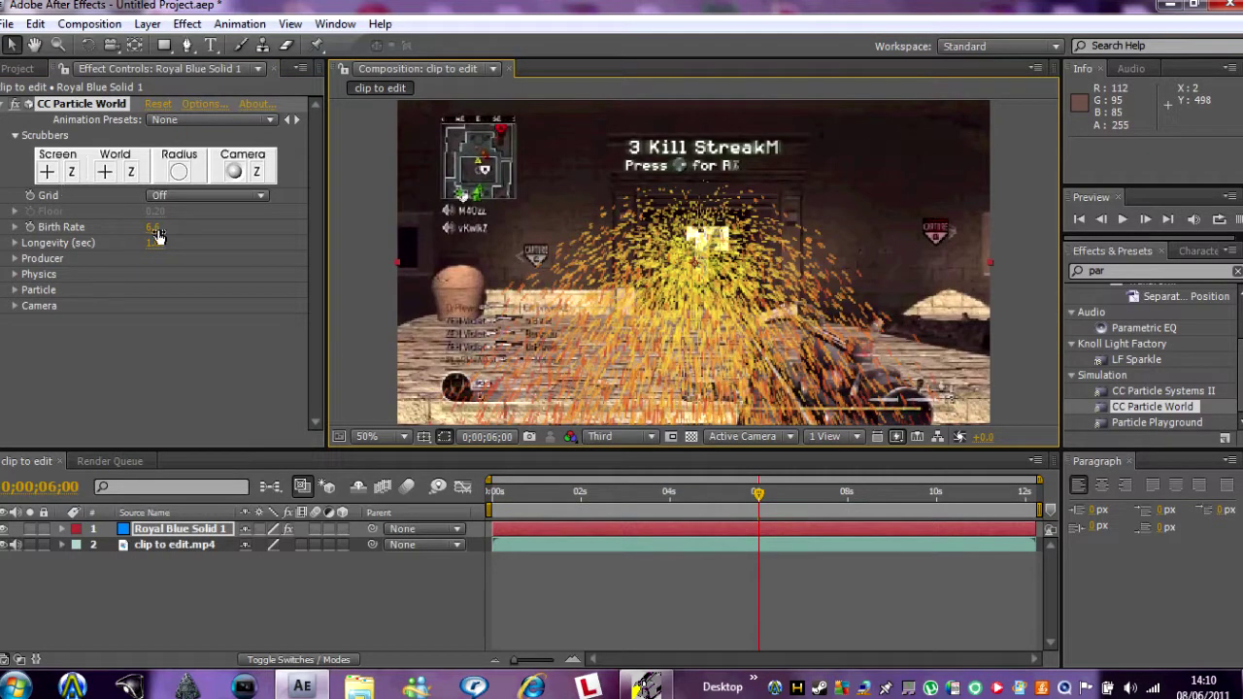
# Set Birth Rate to 2.1 and Producer radii to X 3.0, Y 1.3, Z 0.3.
pyautogui.moveTo(157, 236); pyautogui.dragTo(124, 242)
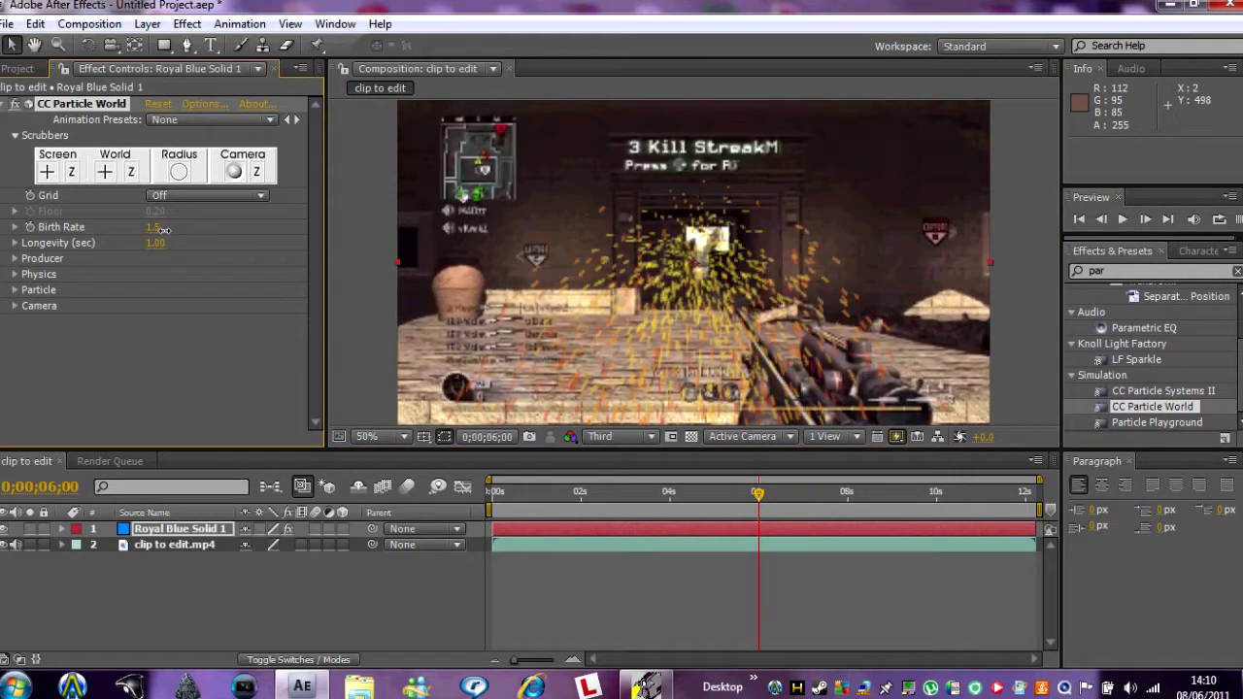
pyautogui.click(15, 258)
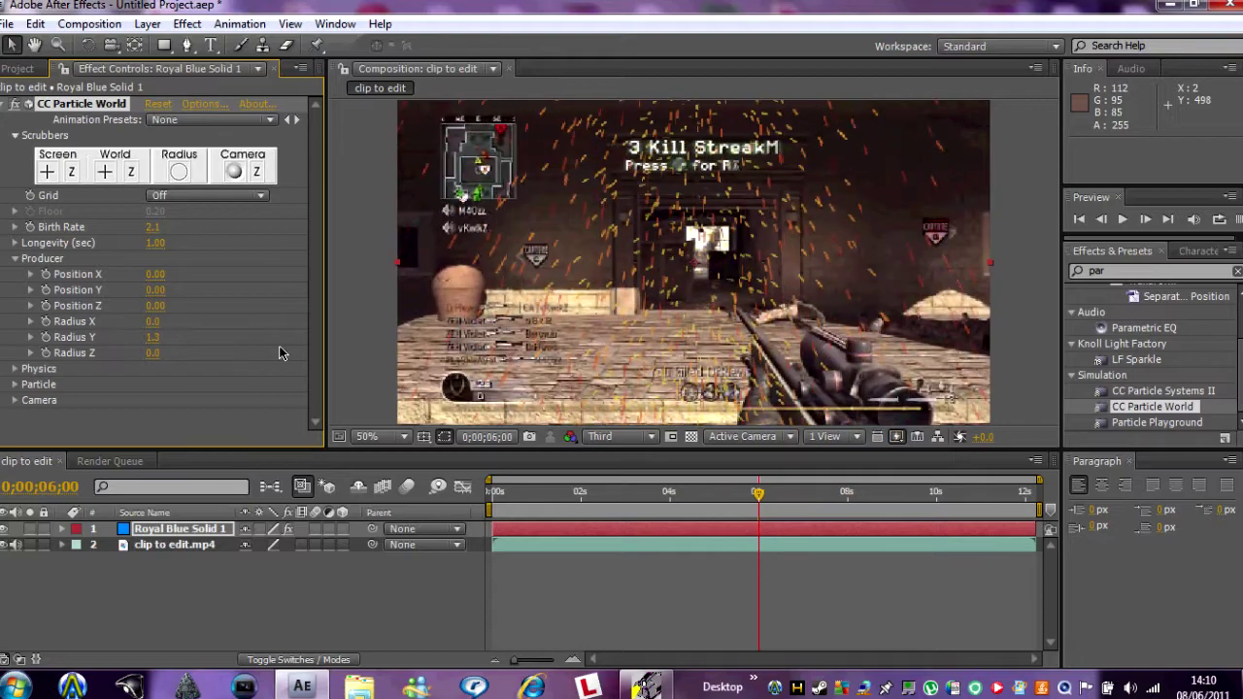
pyautogui.moveTo(152, 321); pyautogui.dragTo(233, 365)
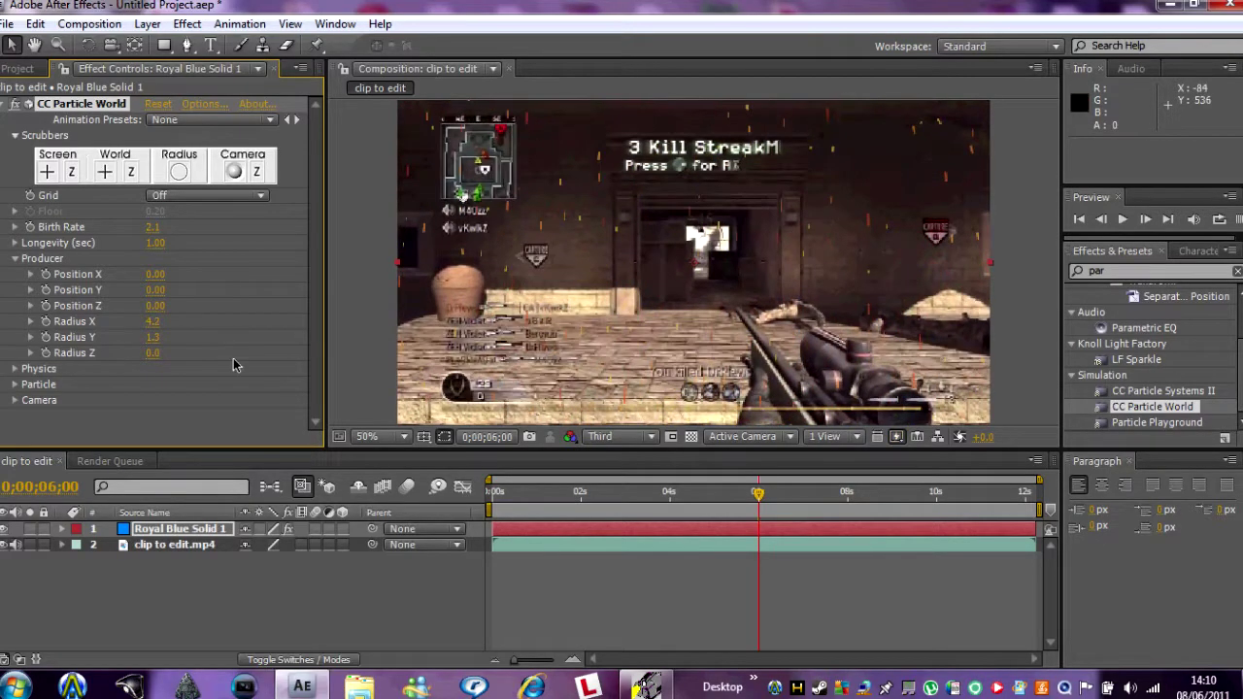
pyautogui.moveTo(153, 321); pyautogui.dragTo(174, 353)
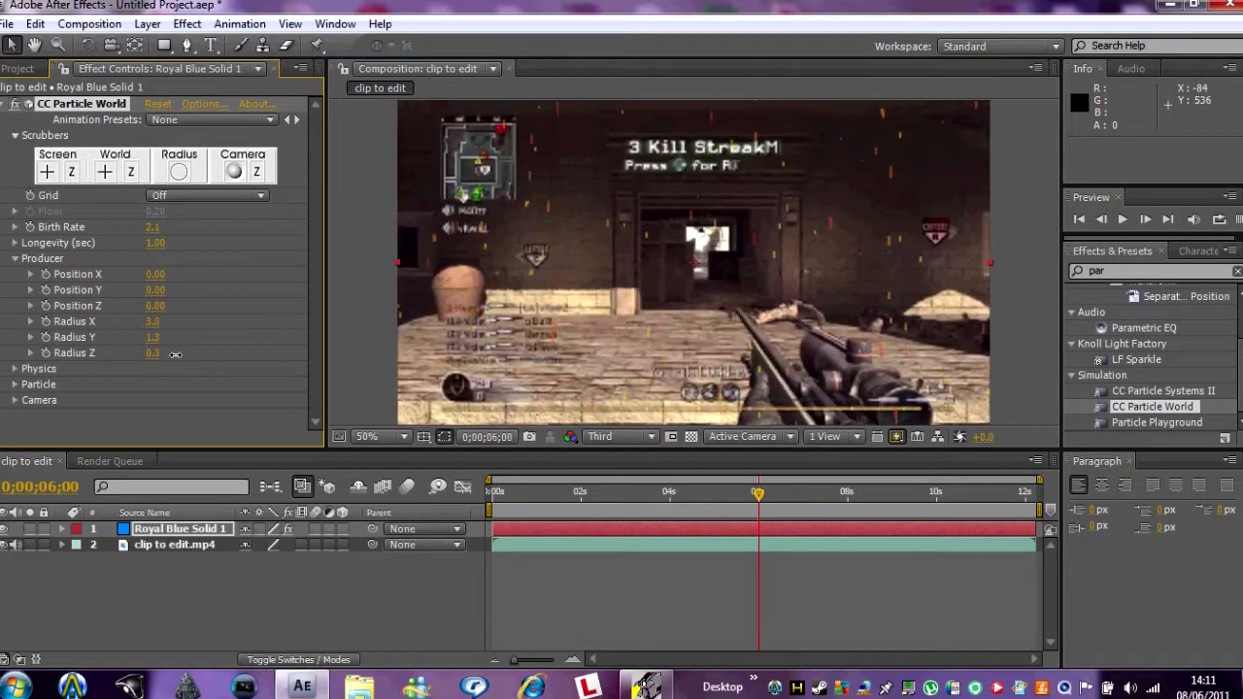
# Change the Particle Type from lines to Faded Sphere.
pyautogui.click(14, 368)
pyautogui.scroll(-1, 16, 374)
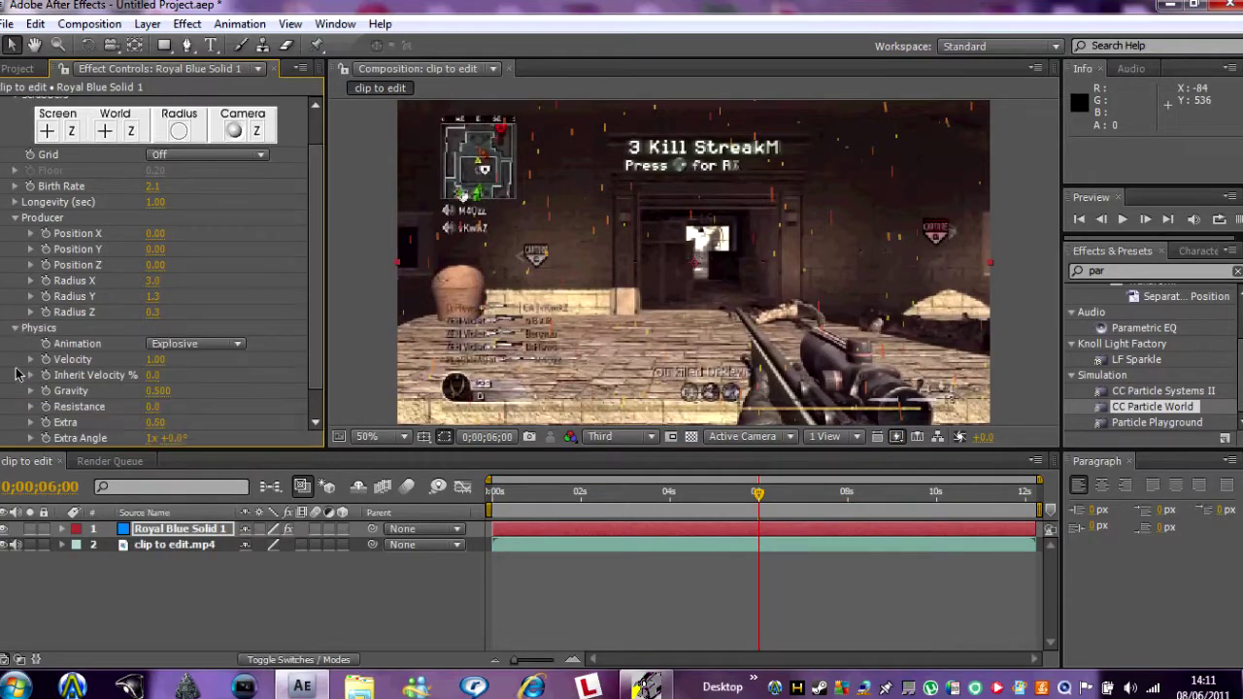
pyautogui.click(15, 329)
pyautogui.click(14, 385)
pyautogui.scroll(-5, 16, 388)
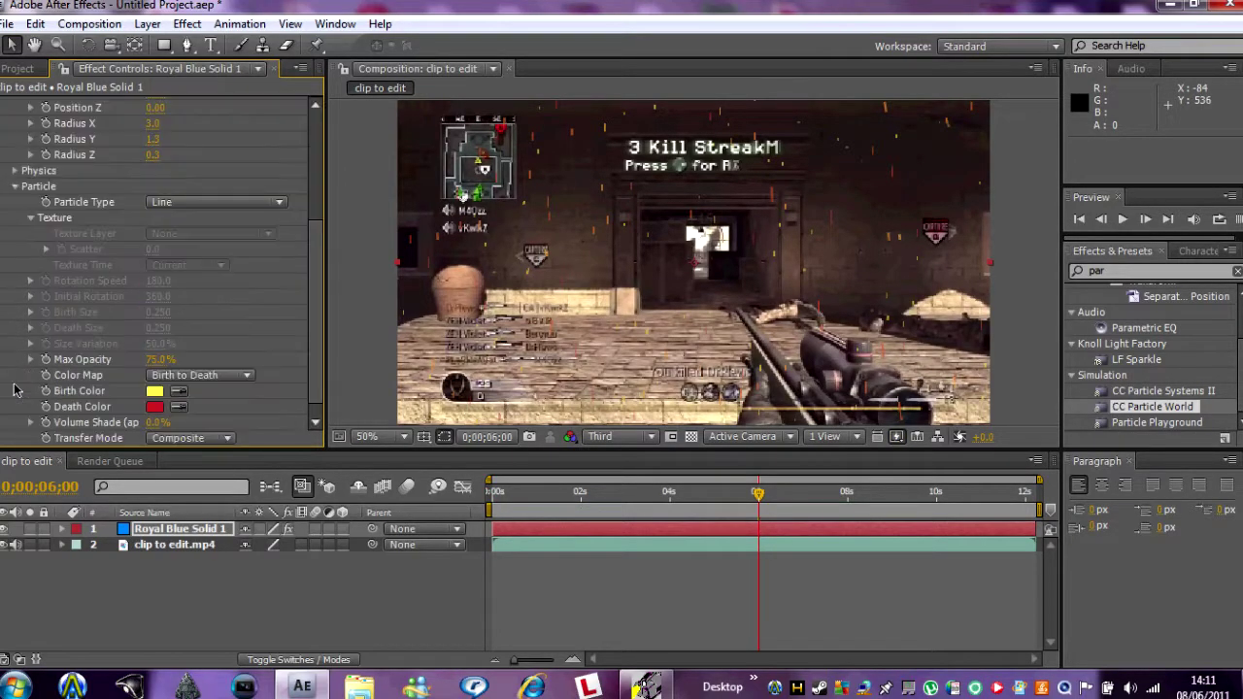
pyautogui.click(244, 202)
pyautogui.click(238, 263)
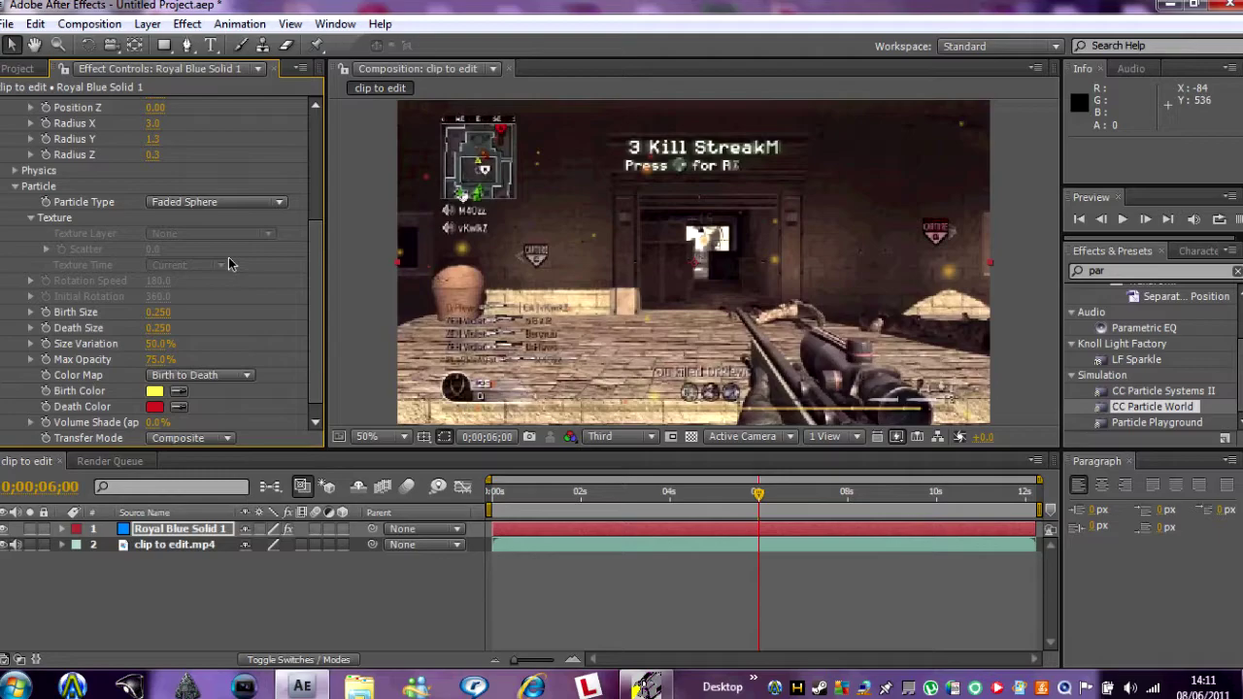
# Return the preview to Full resolution and bring up the Death Color picker.
pyautogui.click(622, 435)
pyautogui.click(623, 486)
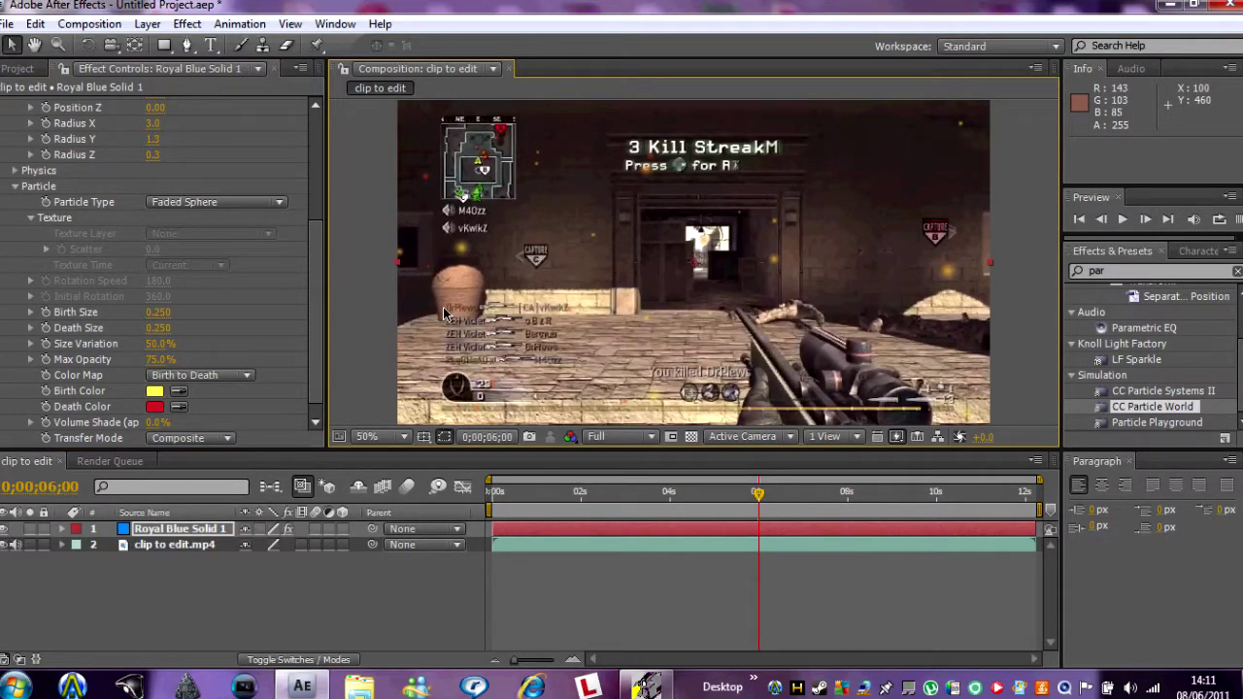
pyautogui.click(155, 406)
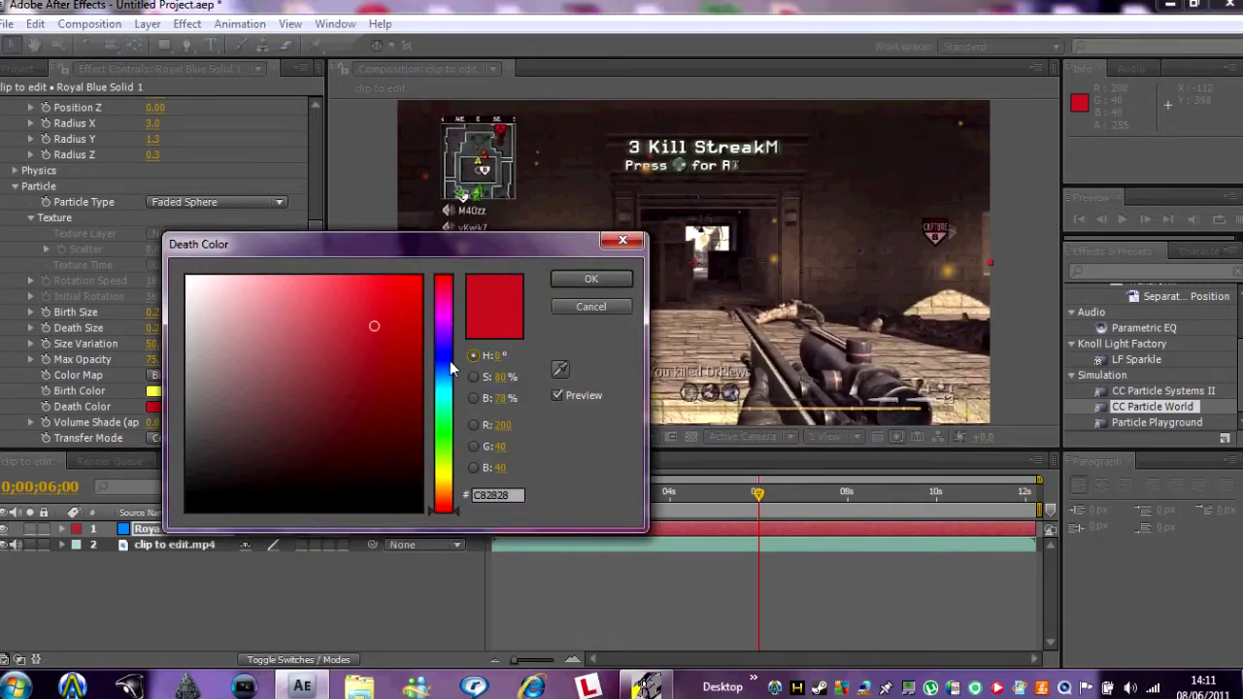
# Set the Death Color to light blue 2877C8 and the Birth Color to near-white.
pyautogui.click(450, 362)
pyautogui.click(442, 381)
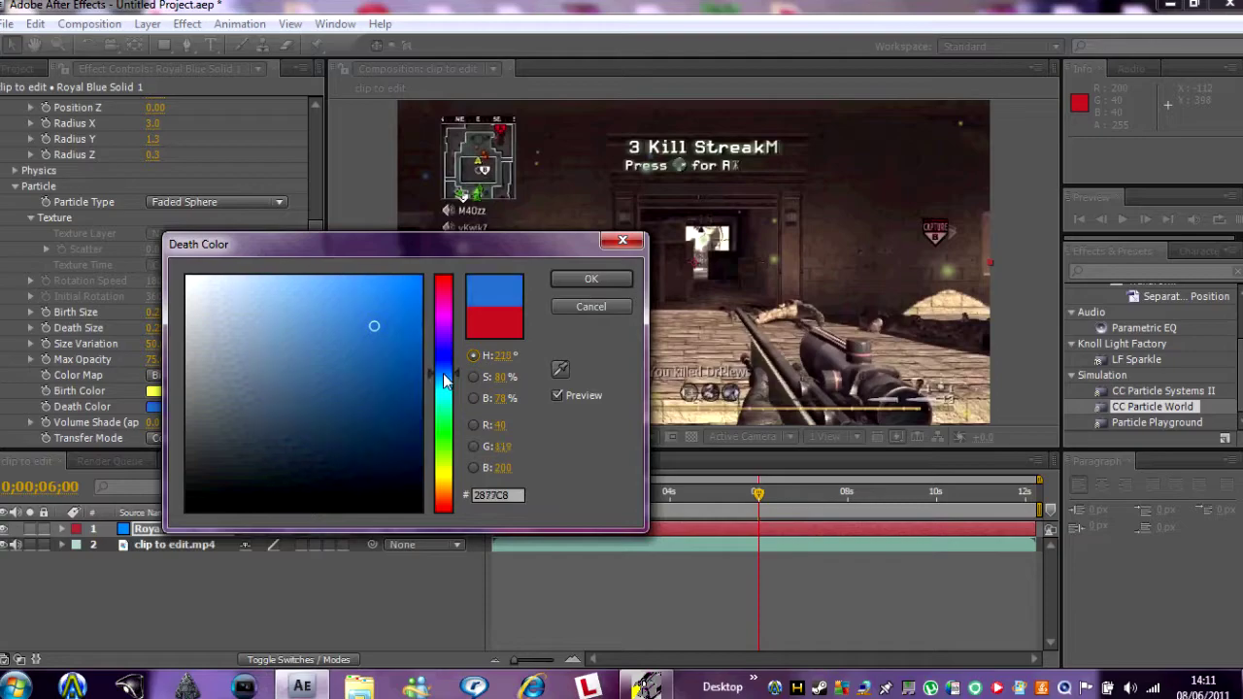
pyautogui.click(405, 282)
pyautogui.click(591, 278)
pyautogui.click(154, 391)
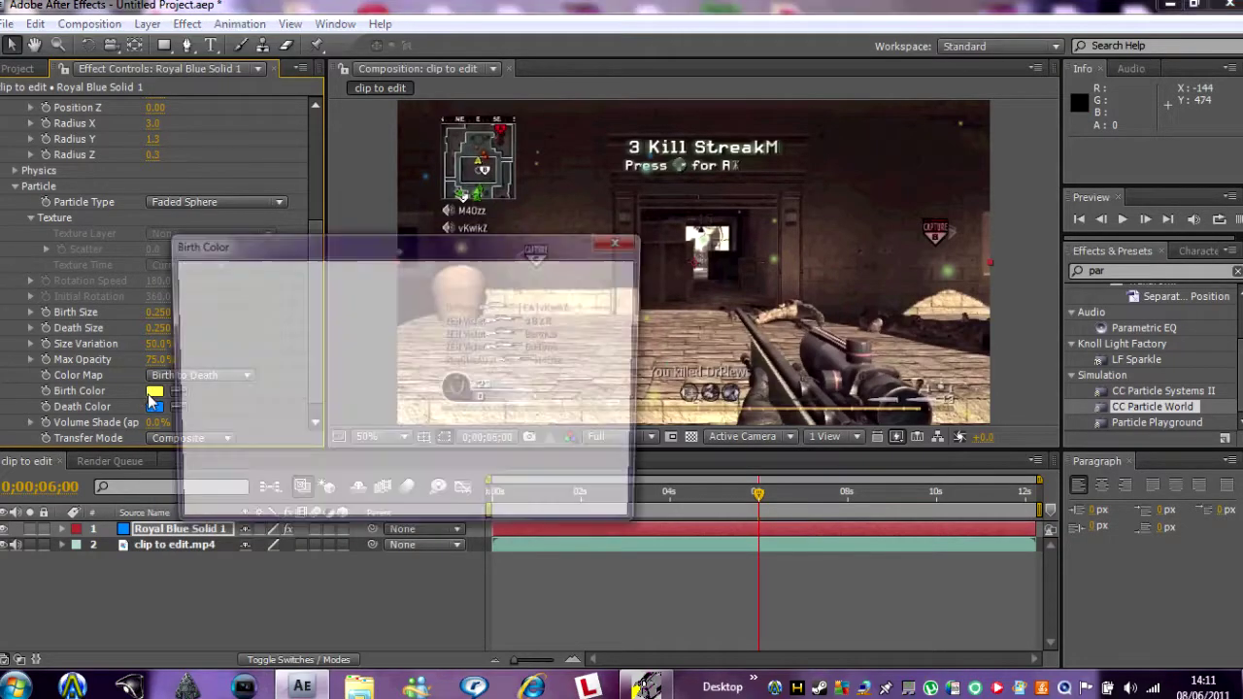
pyautogui.click(188, 280)
pyautogui.click(587, 279)
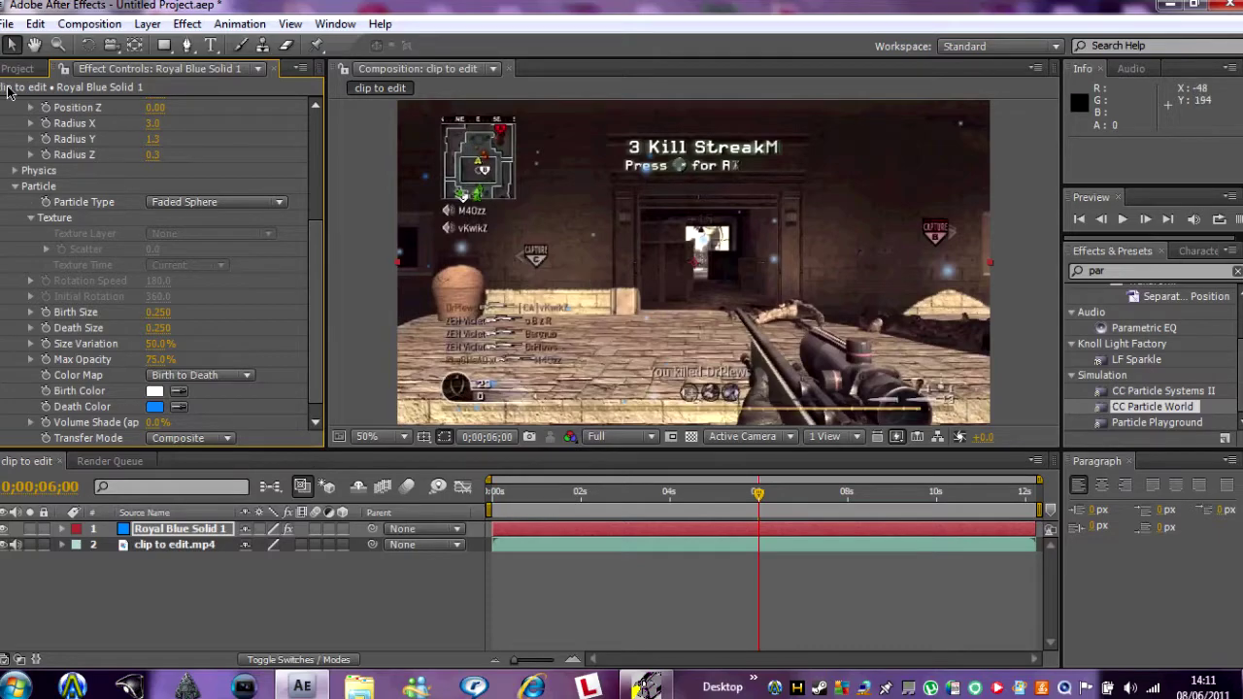
# Raise the particle Birth Rate to about 4.3.
pyautogui.scroll(5, 315, 280)
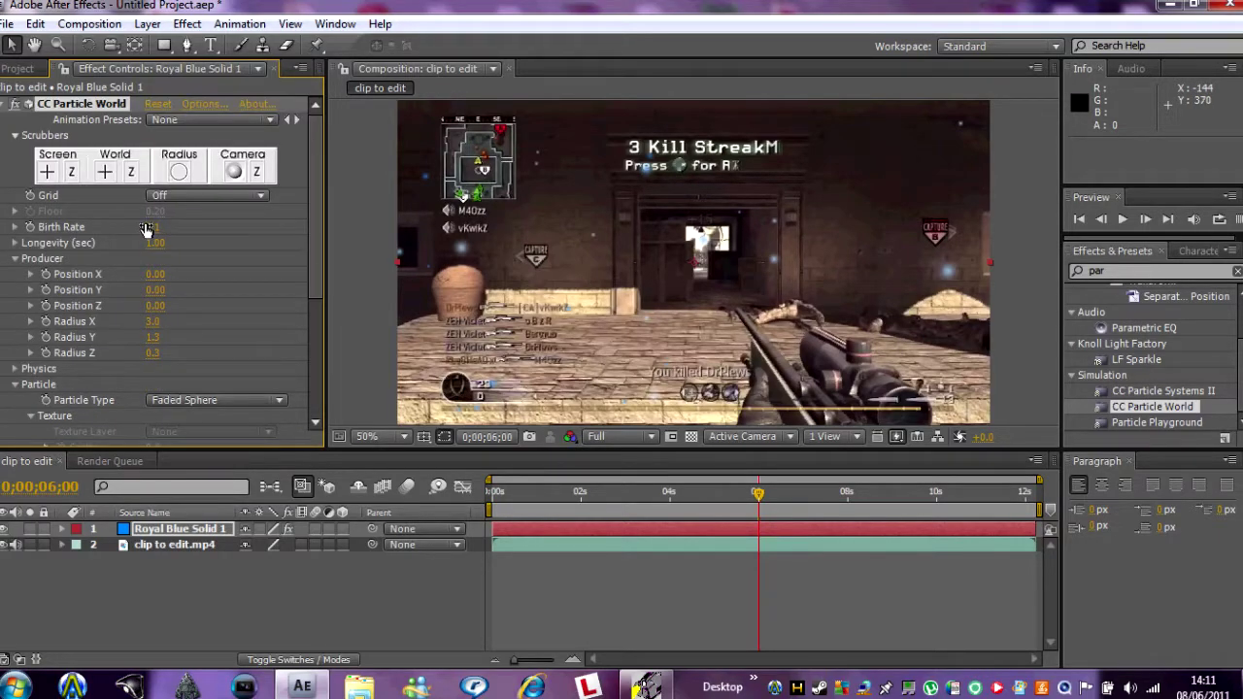
pyautogui.moveTo(145, 227); pyautogui.dragTo(179, 226)
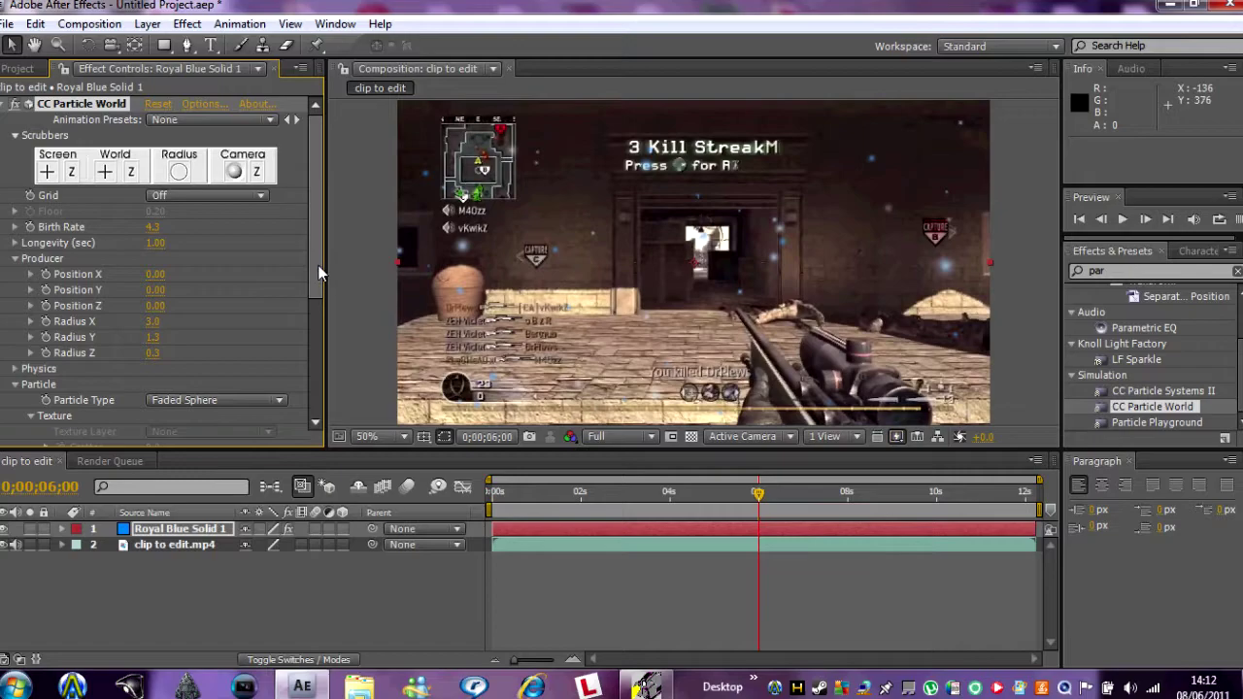
pyautogui.scroll(-5, 323, 285)
pyautogui.click(6, 103)
# Apply a Light Factory EZ Sunset flare at Brightness 113 to the clip to edit.mp4 layer.
pyautogui.click(186, 24)
pyautogui.moveTo(291, 318)
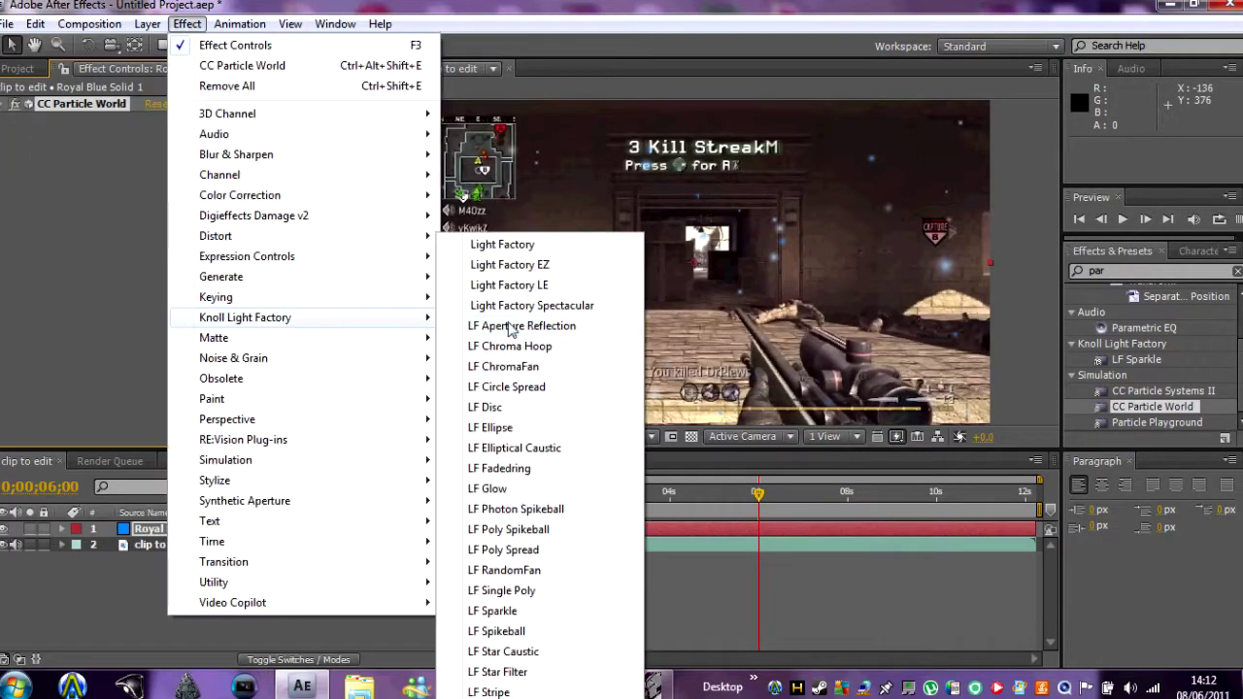
pyautogui.click(510, 265)
pyautogui.click(190, 545)
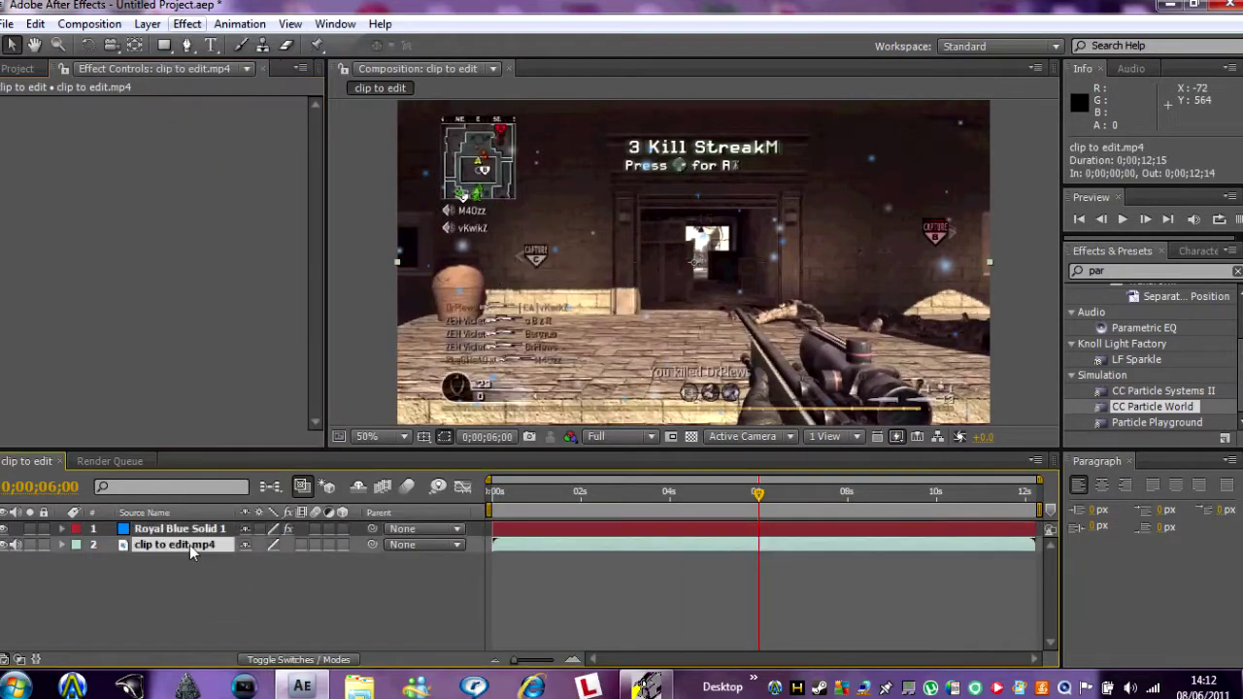
pyautogui.click(186, 23)
pyautogui.moveTo(291, 318)
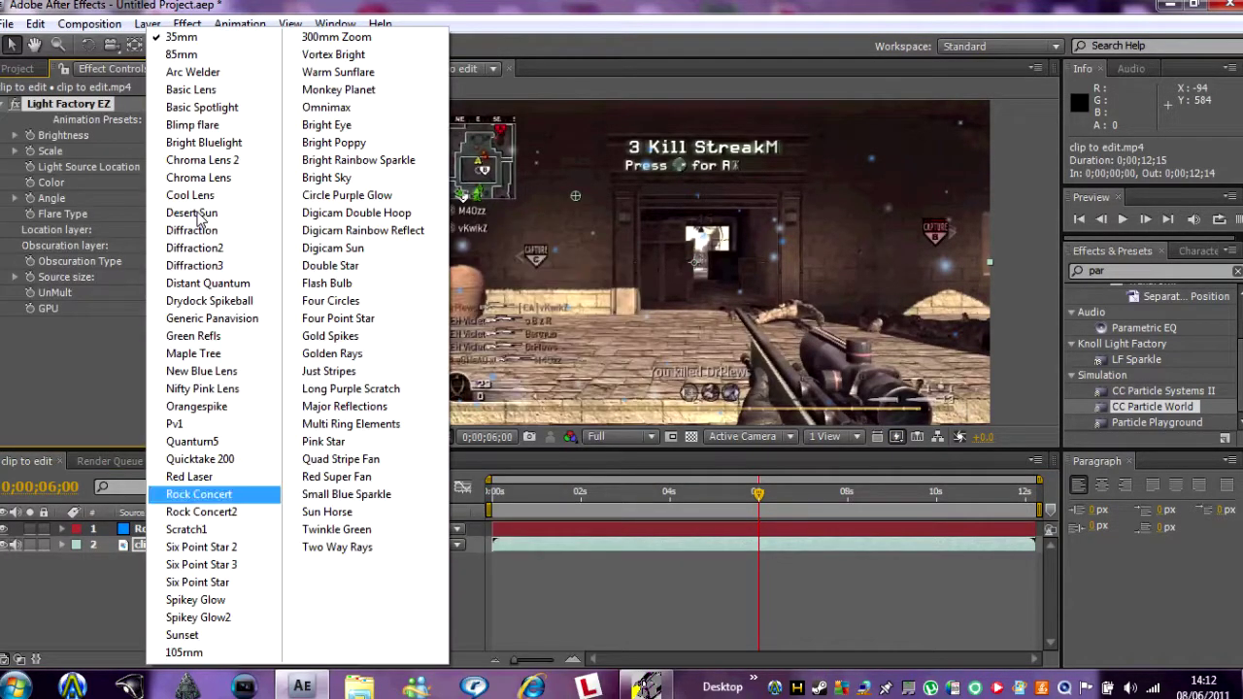
pyautogui.click(512, 493)
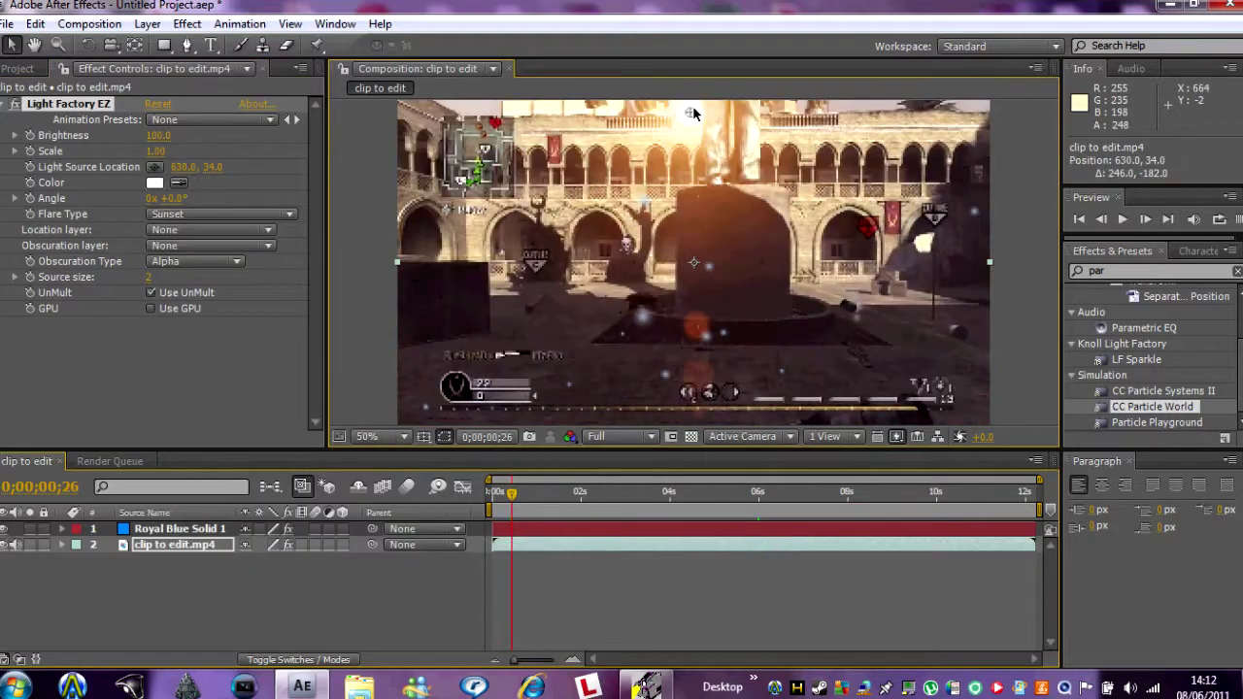
# Zoom the view to 33.3% and scrub to 4–5 s to check the flare.
pyautogui.click(369, 436)
pyautogui.click(395, 250)
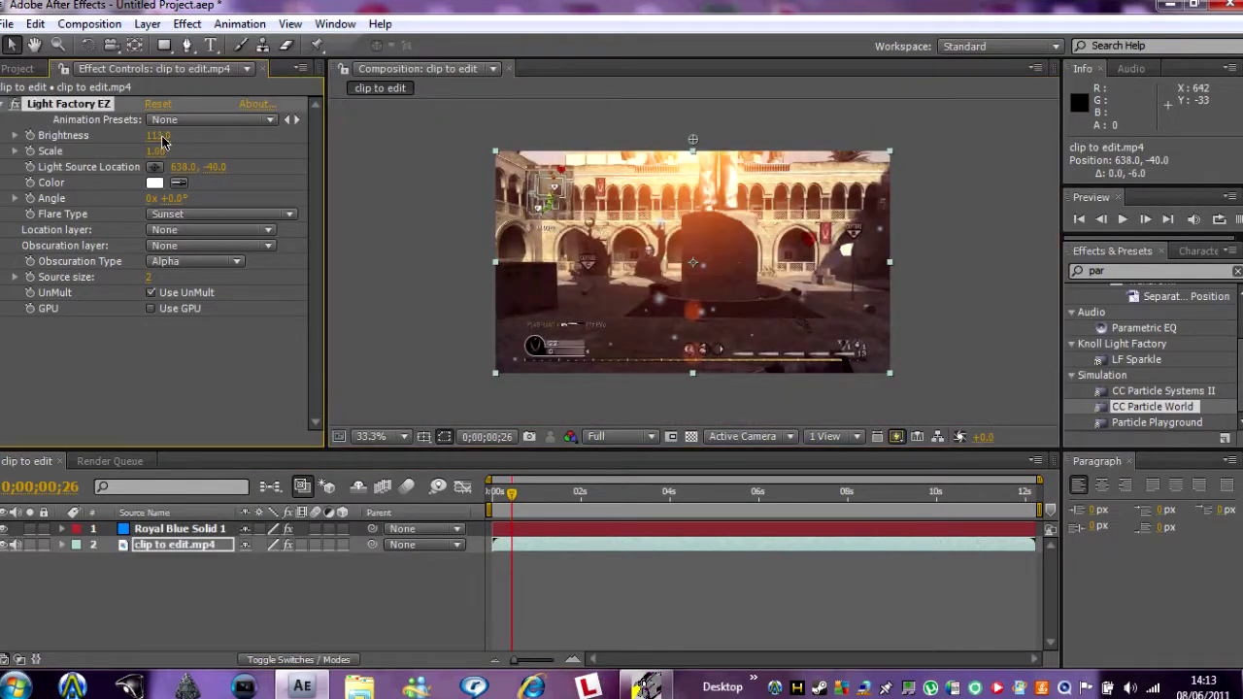
pyautogui.click(487, 494)
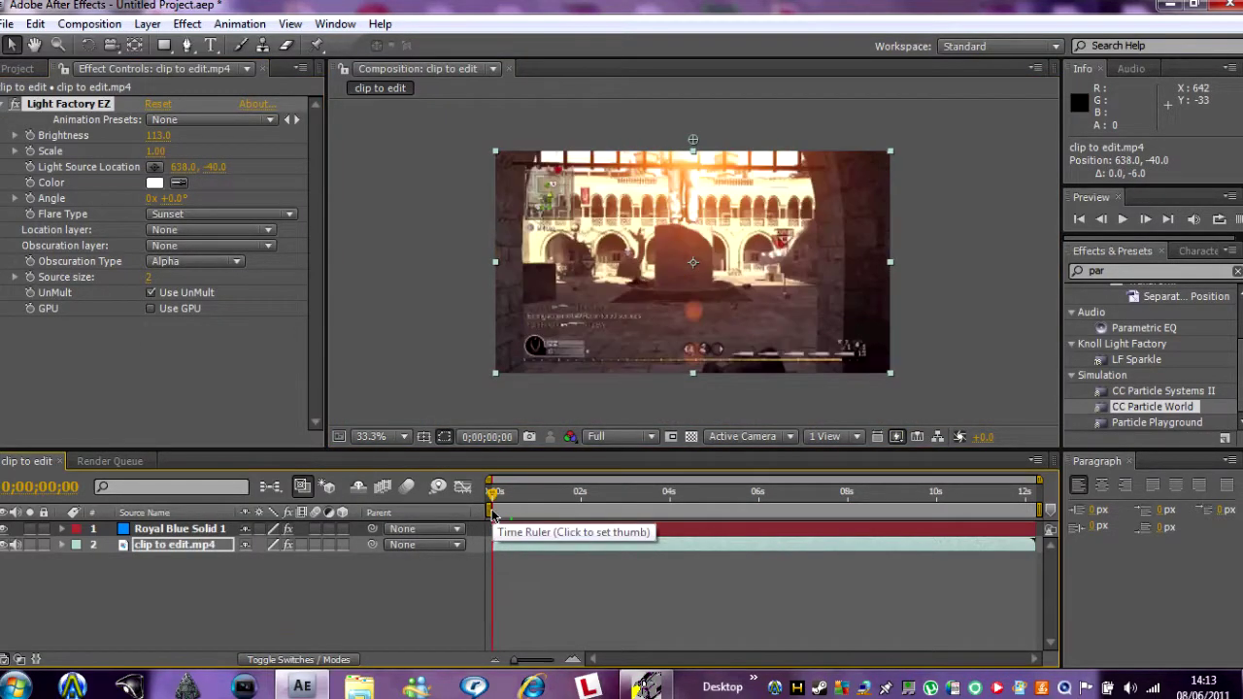
pyautogui.click(3, 105)
pyautogui.click(670, 496)
pyautogui.click(744, 495)
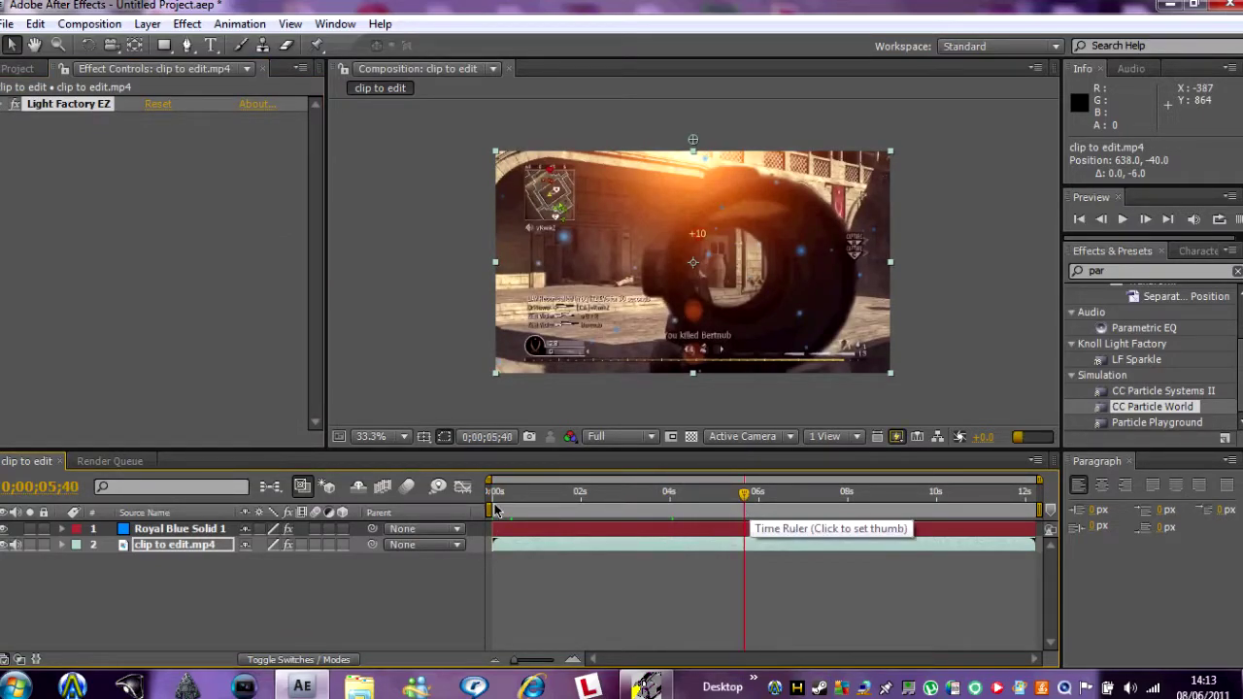
pyautogui.click(495, 513)
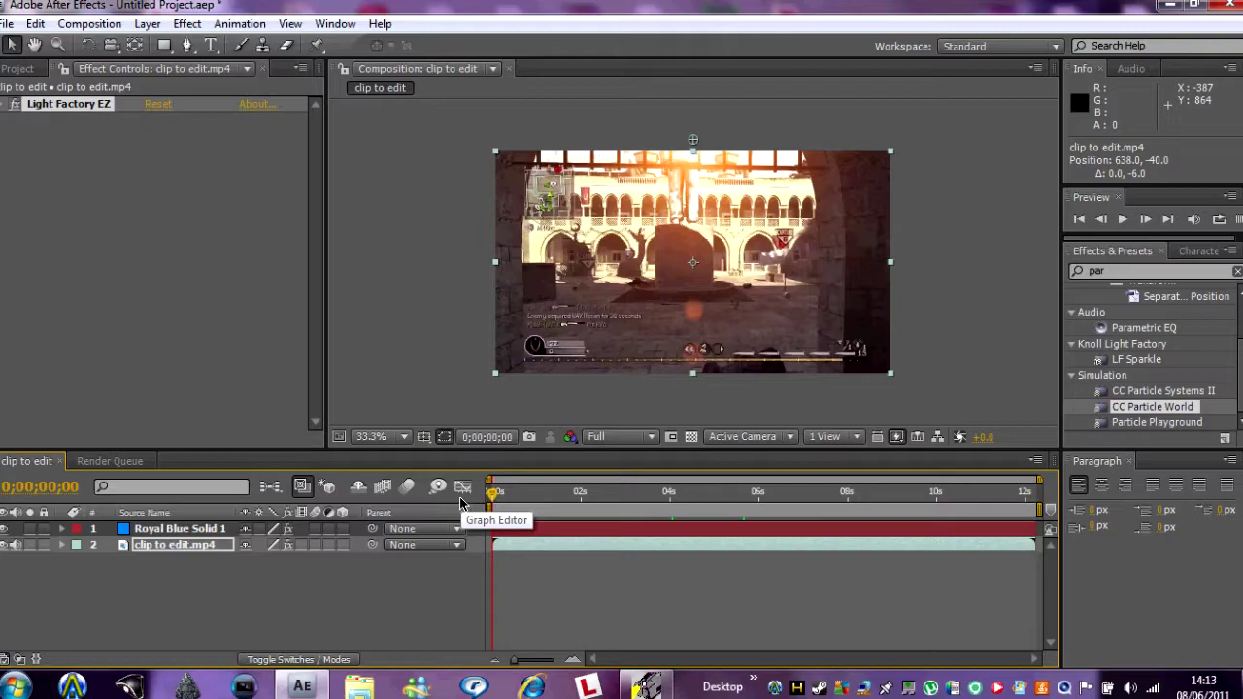
pyautogui.click(5, 23)
# Save the project as dfghjk.aep and show its items in the Project panel.
pyautogui.click(69, 194)
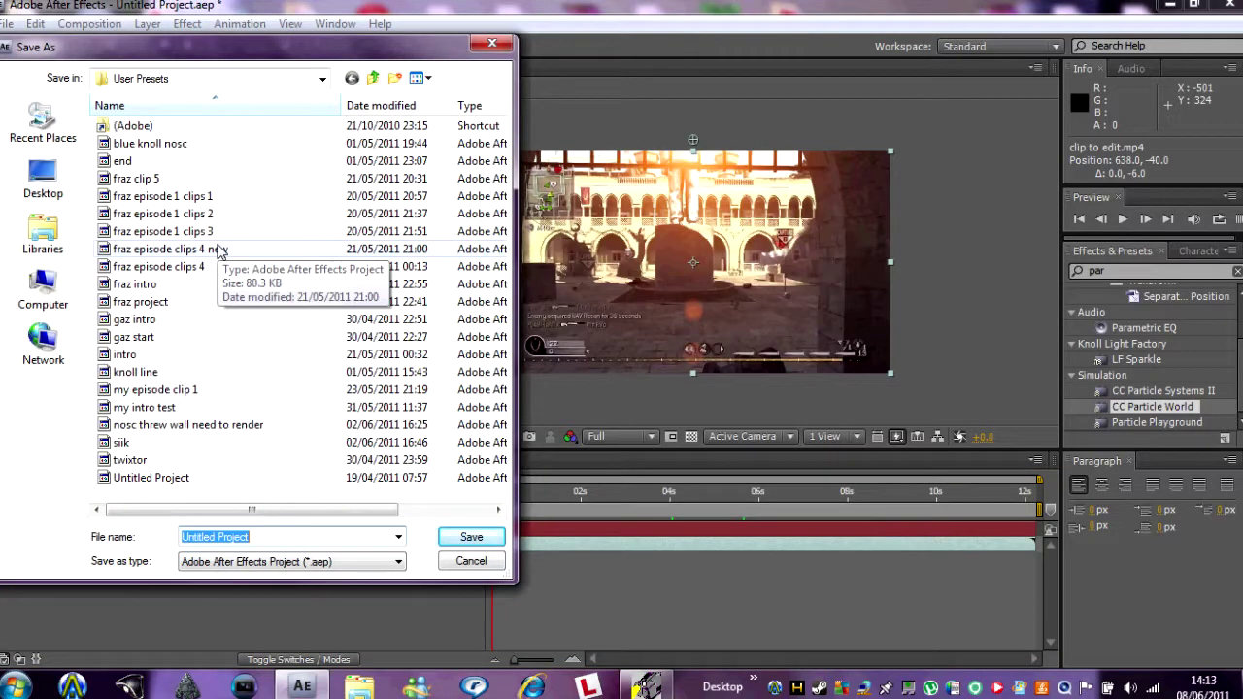
pyautogui.press('BackSpace')
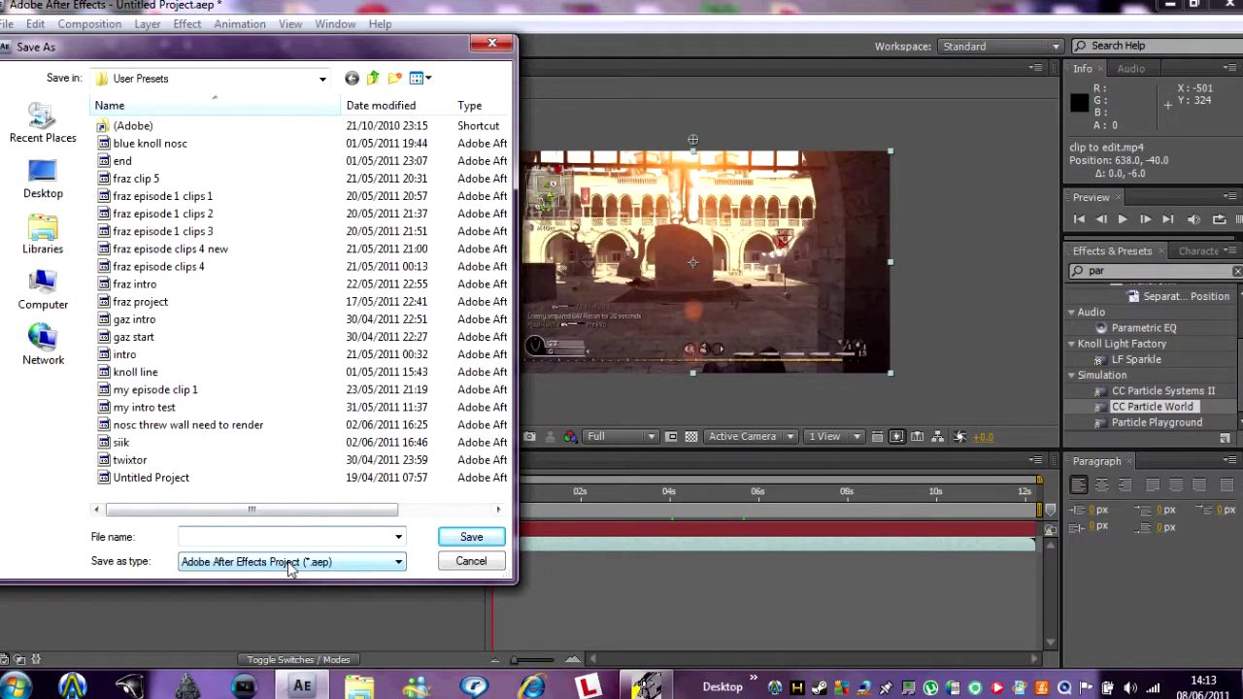
pyautogui.click(470, 537)
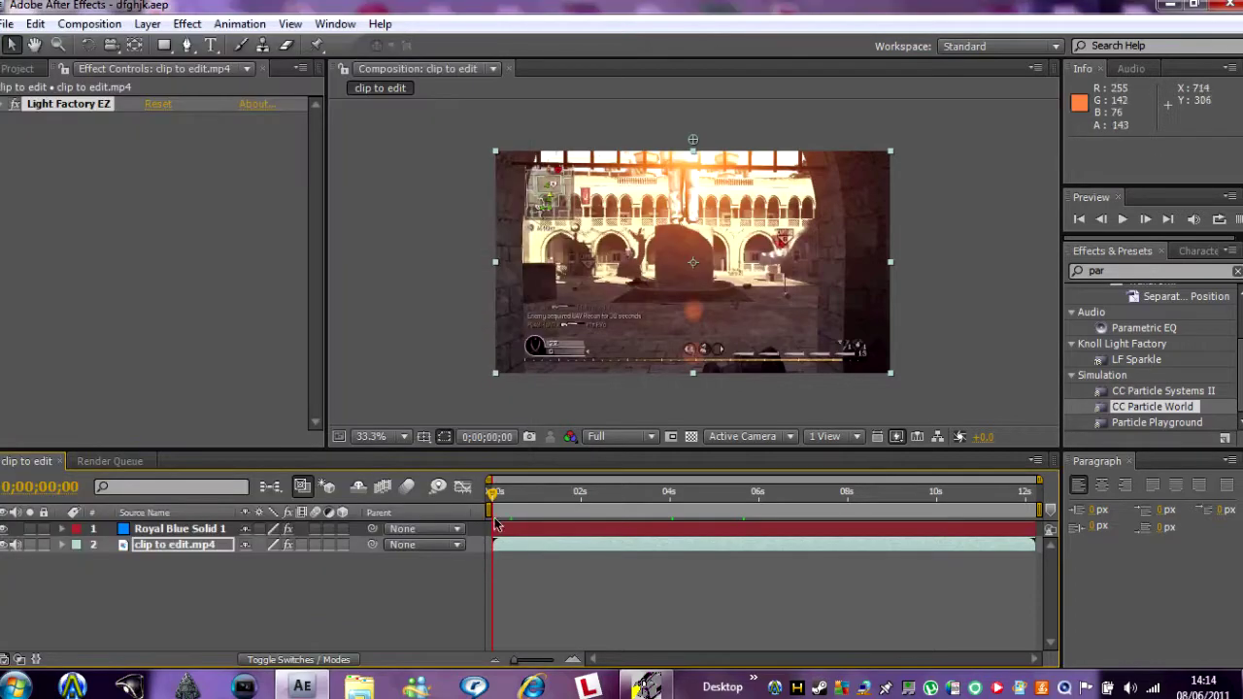
pyautogui.click(18, 68)
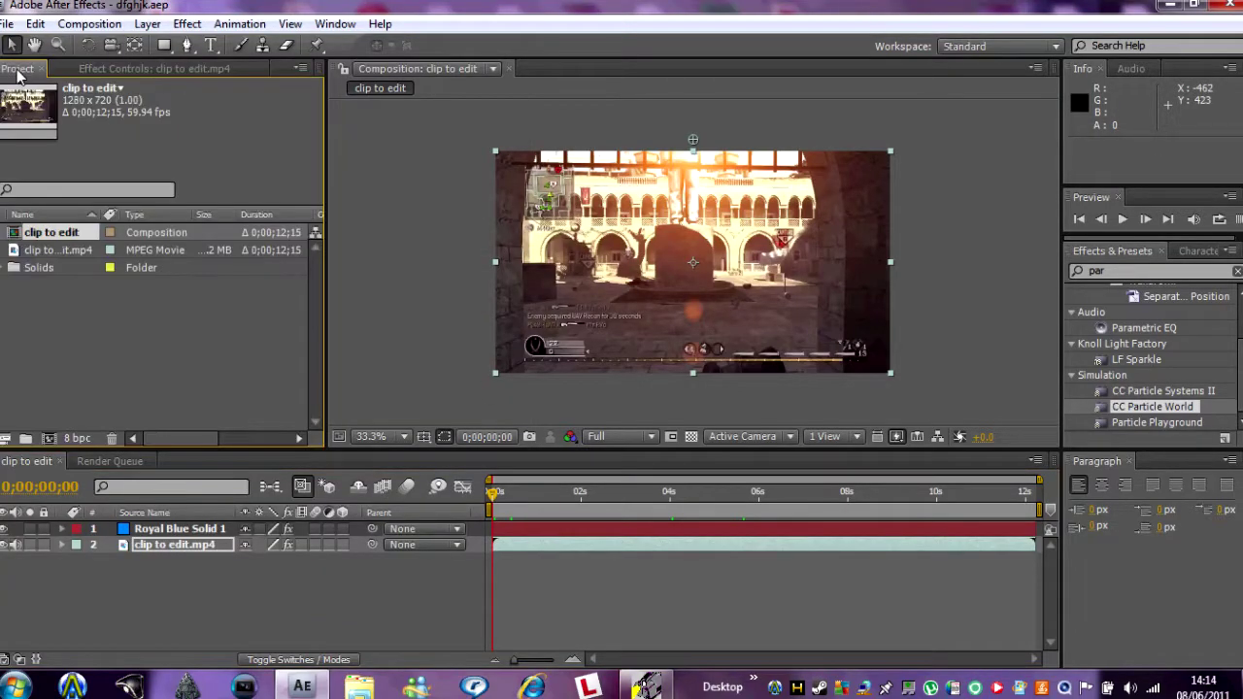
# Start a new empty project.
pyautogui.click(6, 23)
pyautogui.moveTo(194, 43)
pyautogui.click(300, 51)
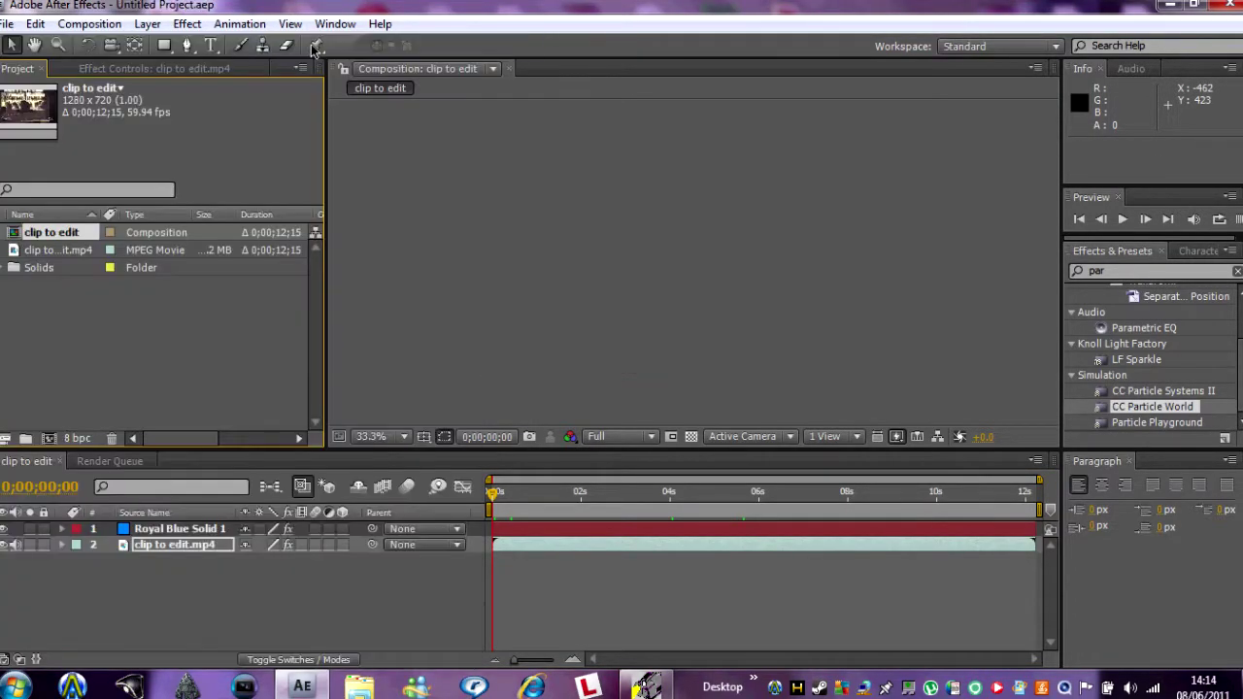
# Import acog scope in.wmv from the desktop and build a composition from it.
pyautogui.click(1171, 5)
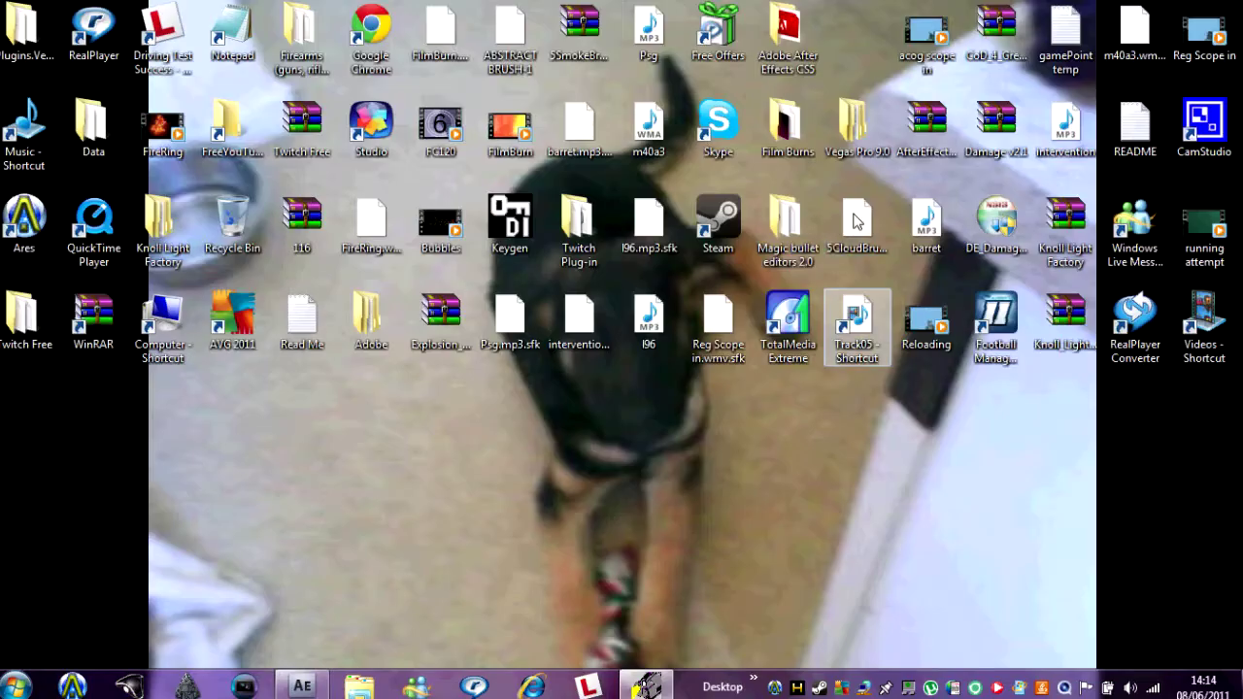
pyautogui.moveTo(922, 37); pyautogui.dragTo(142, 243)
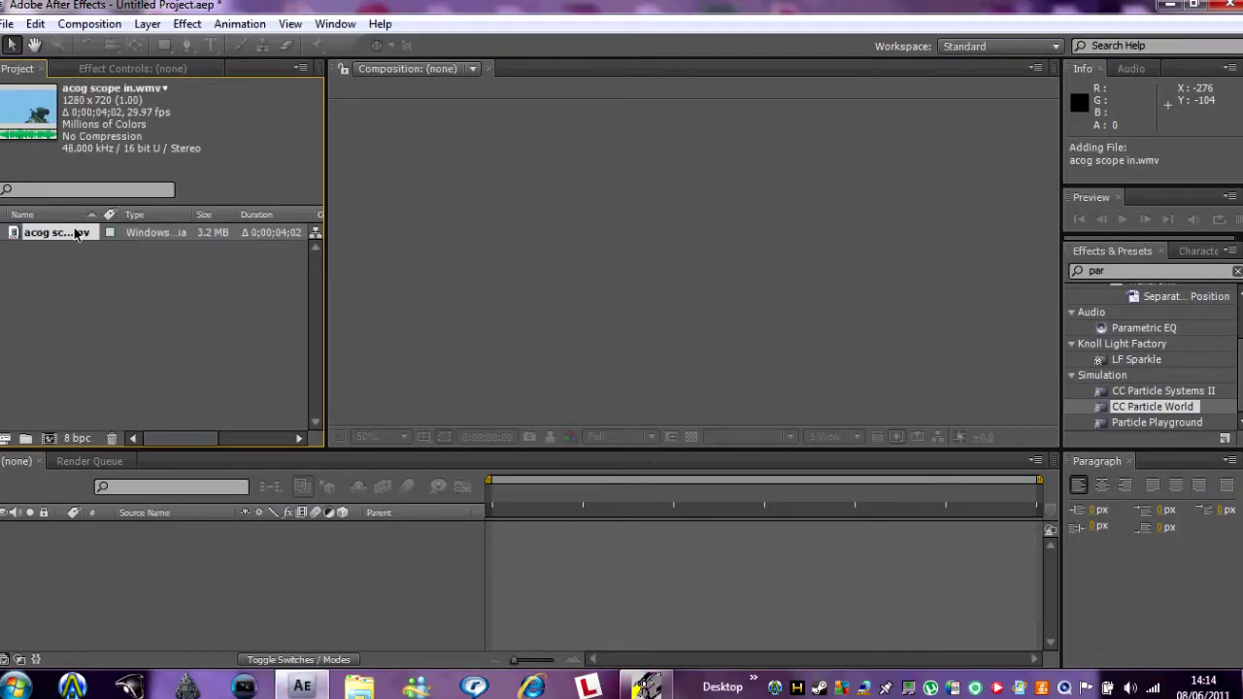
pyautogui.moveTo(77, 234); pyautogui.dragTo(92, 536)
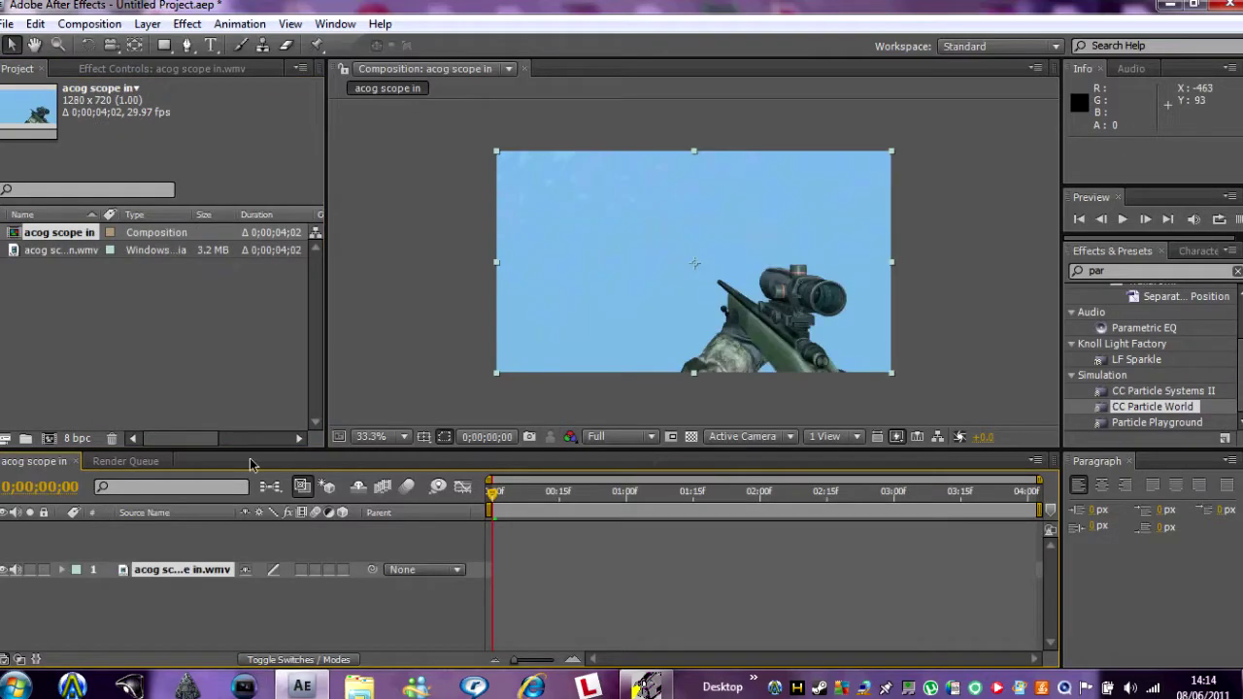
# Apply Linear Color Key to the acog scope layer to remove the blue sky.
pyautogui.click(188, 23)
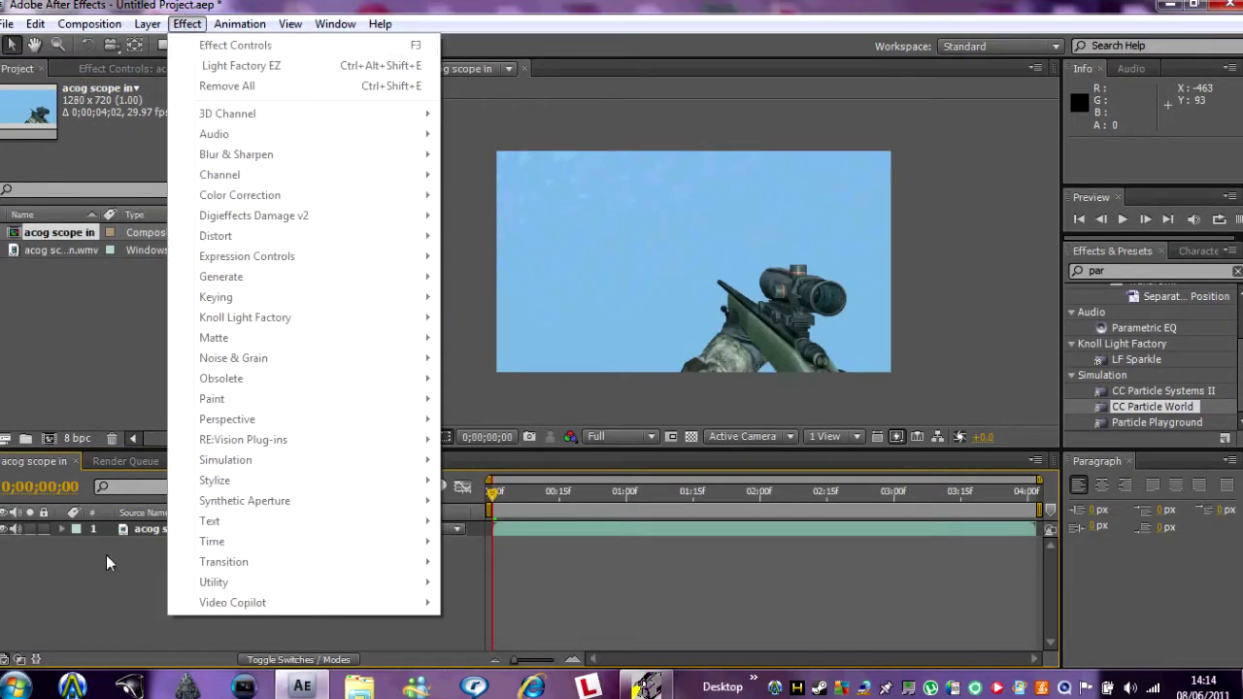
pyautogui.click(155, 529)
pyautogui.click(187, 23)
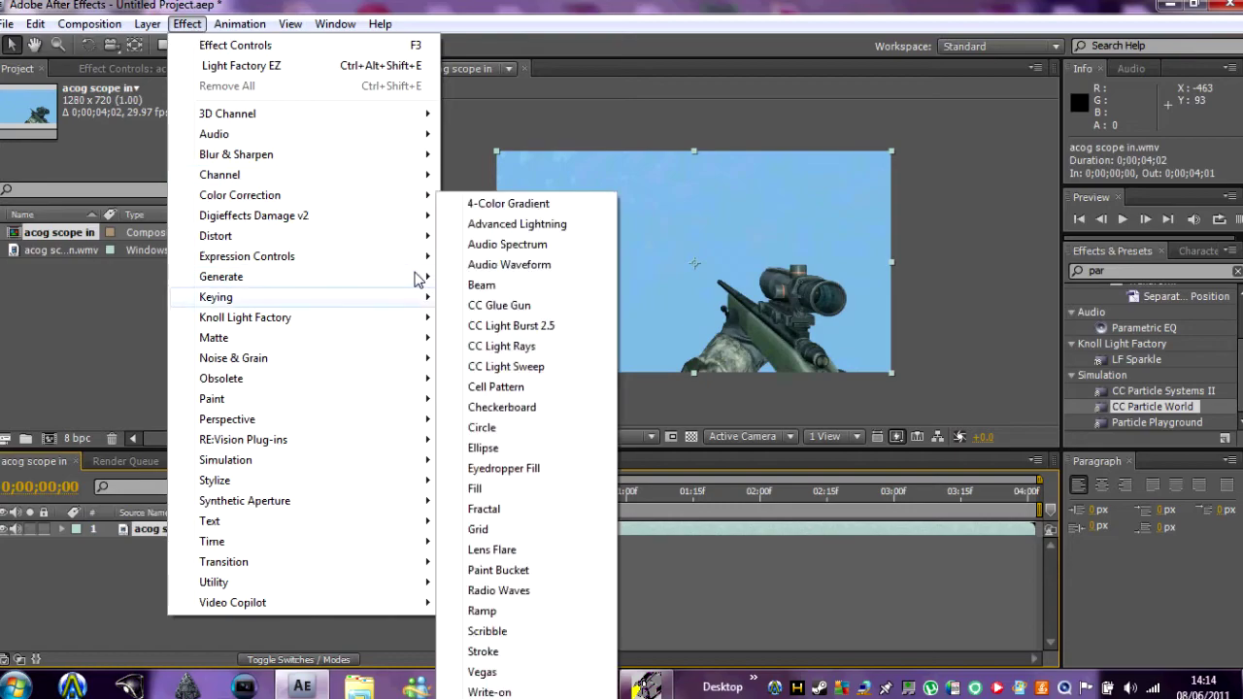
pyautogui.moveTo(424, 297)
pyautogui.click(540, 460)
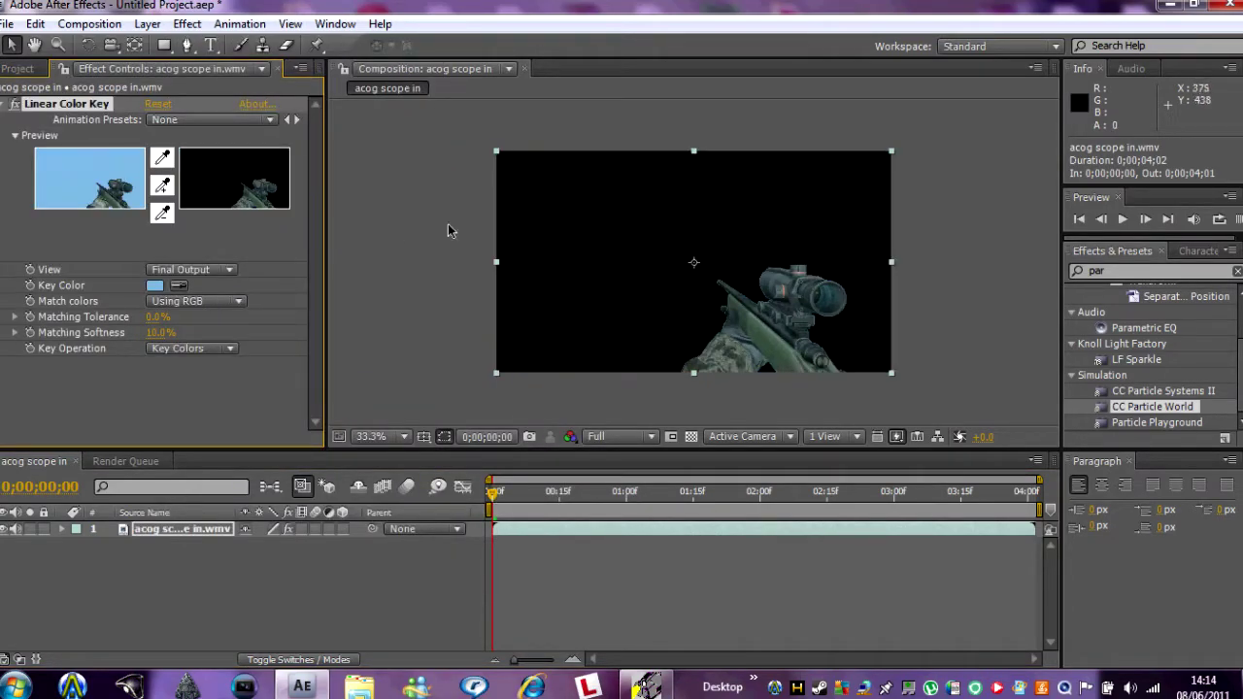
# Add a Gaussian Blur with Blurriness 1.0.
pyautogui.click(190, 24)
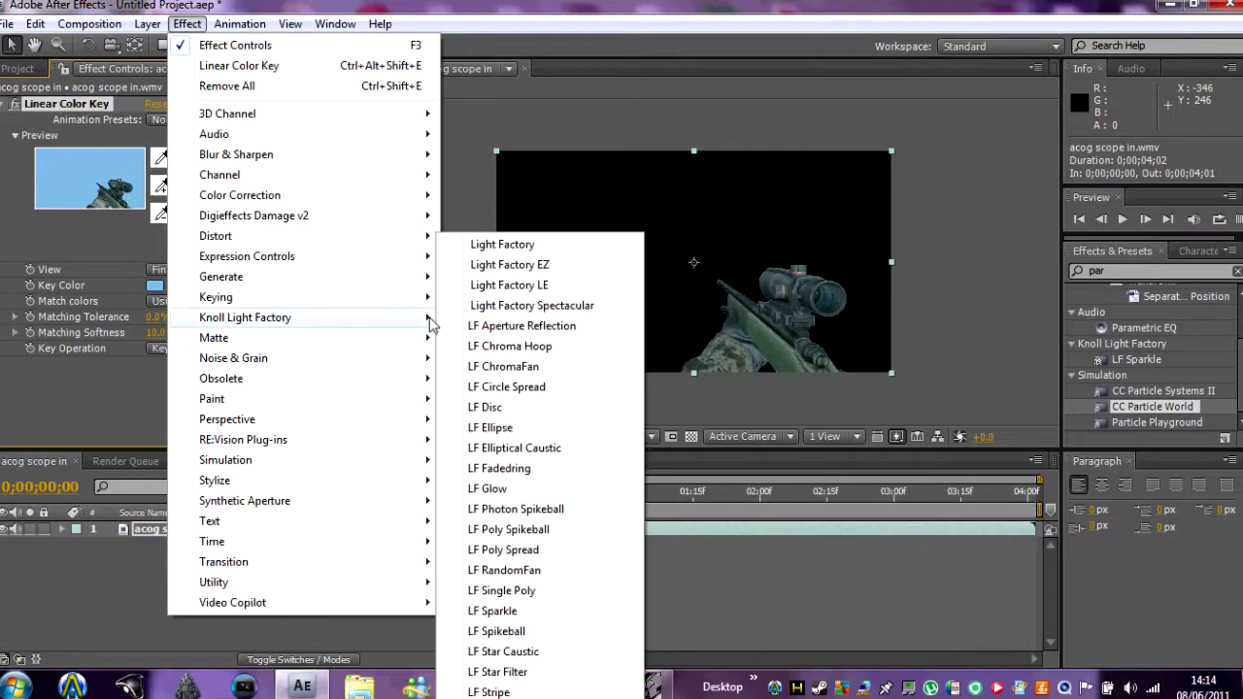
pyautogui.moveTo(415, 239)
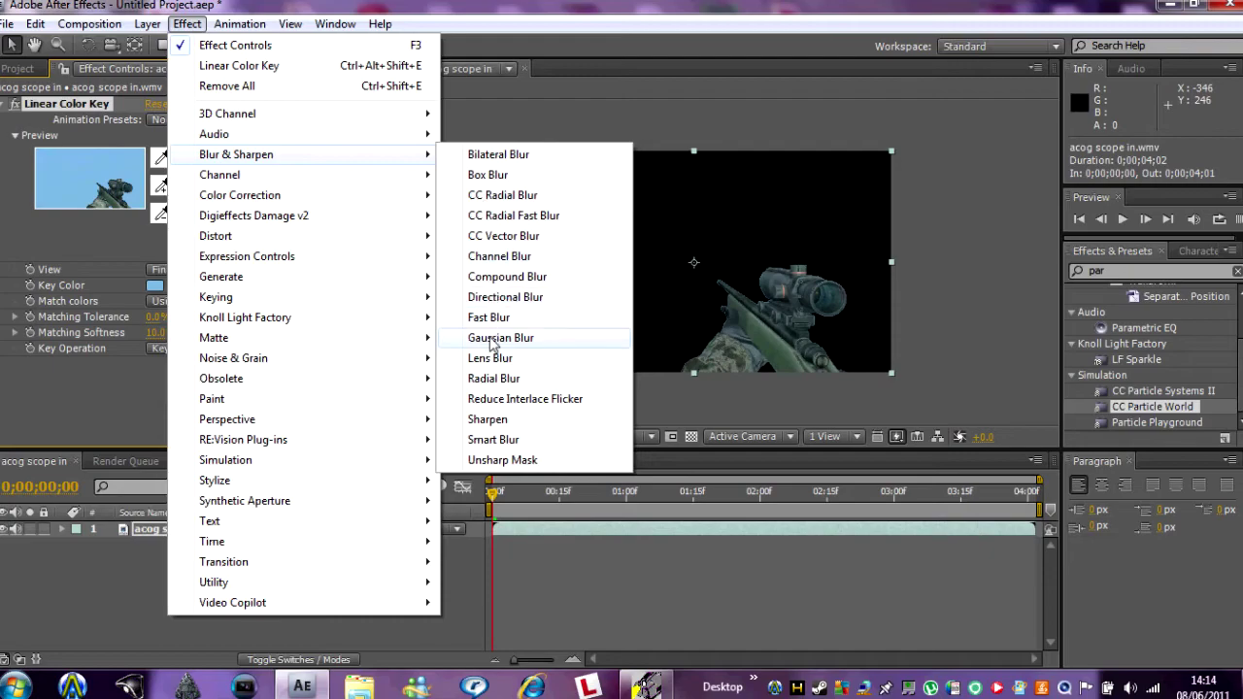
pyautogui.click(495, 336)
pyautogui.moveTo(155, 398); pyautogui.dragTo(160, 405)
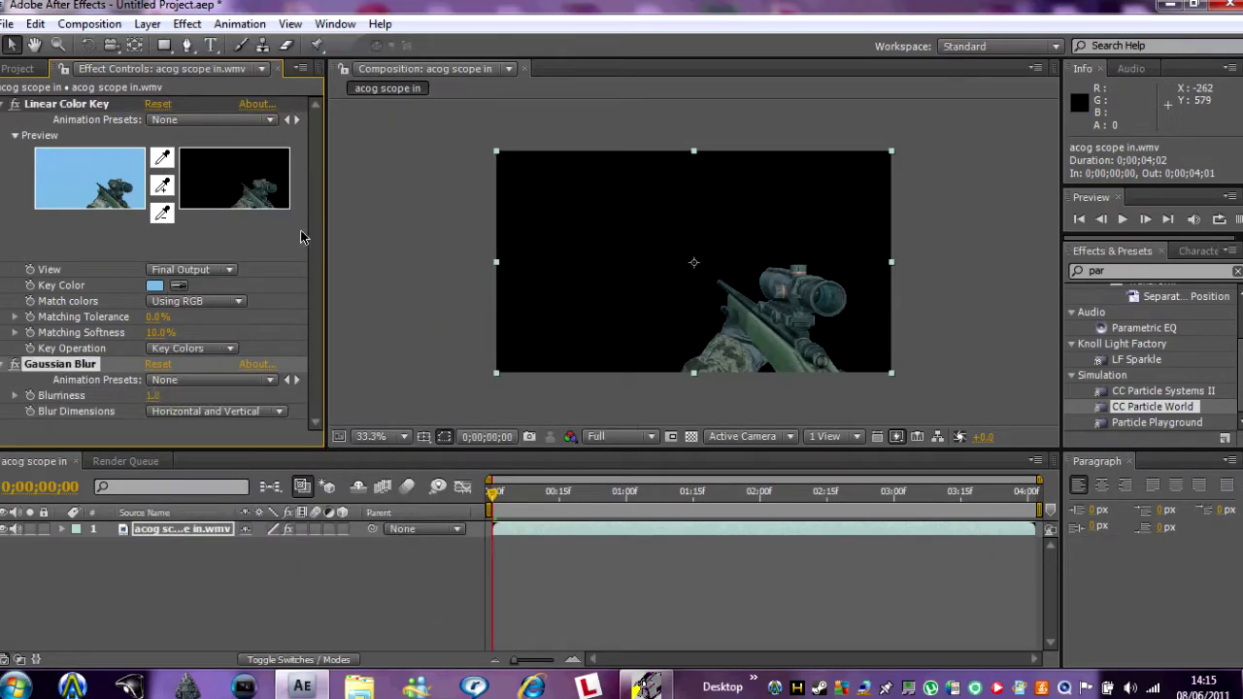
# Collapse the Linear Color Key settings and search Effects & Presets for 'find'.
pyautogui.click(4, 104)
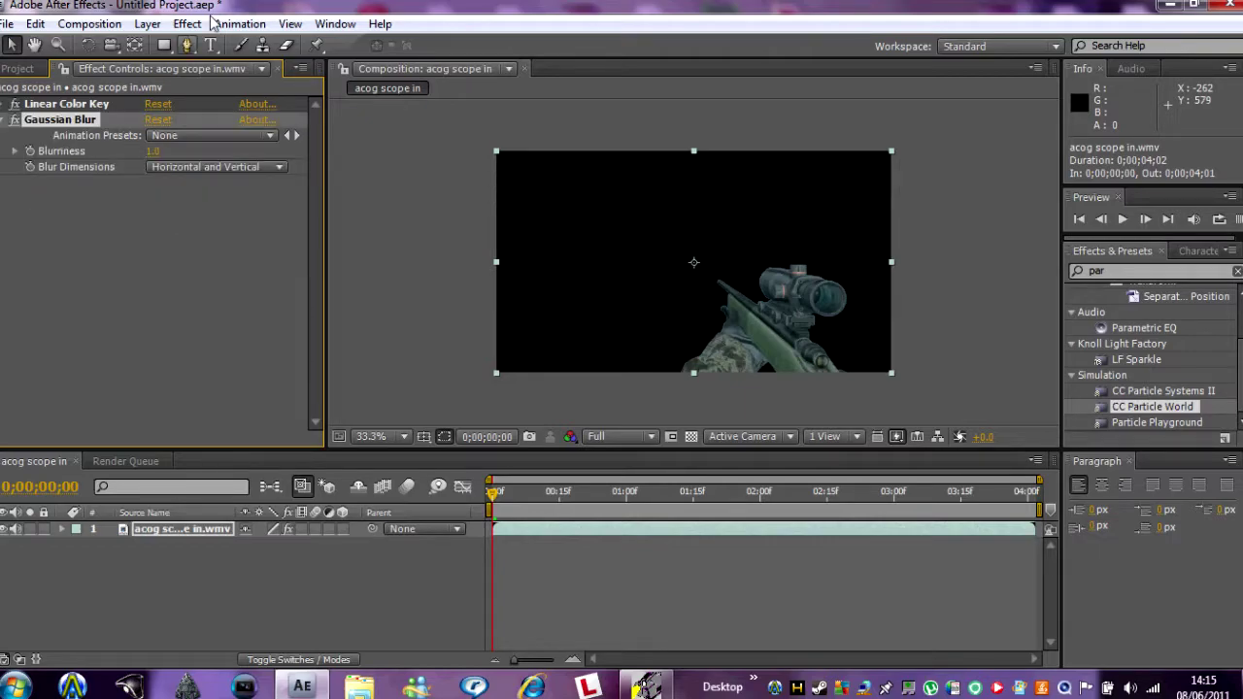
pyautogui.click(188, 24)
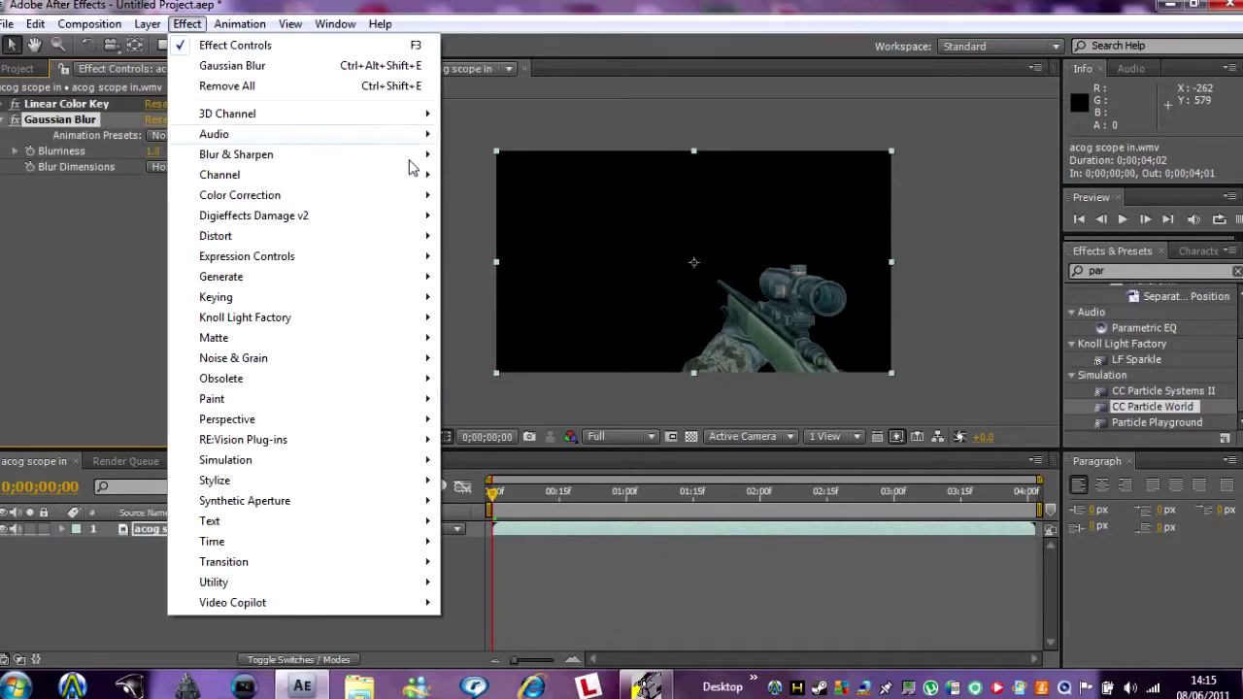
pyautogui.moveTo(403, 195)
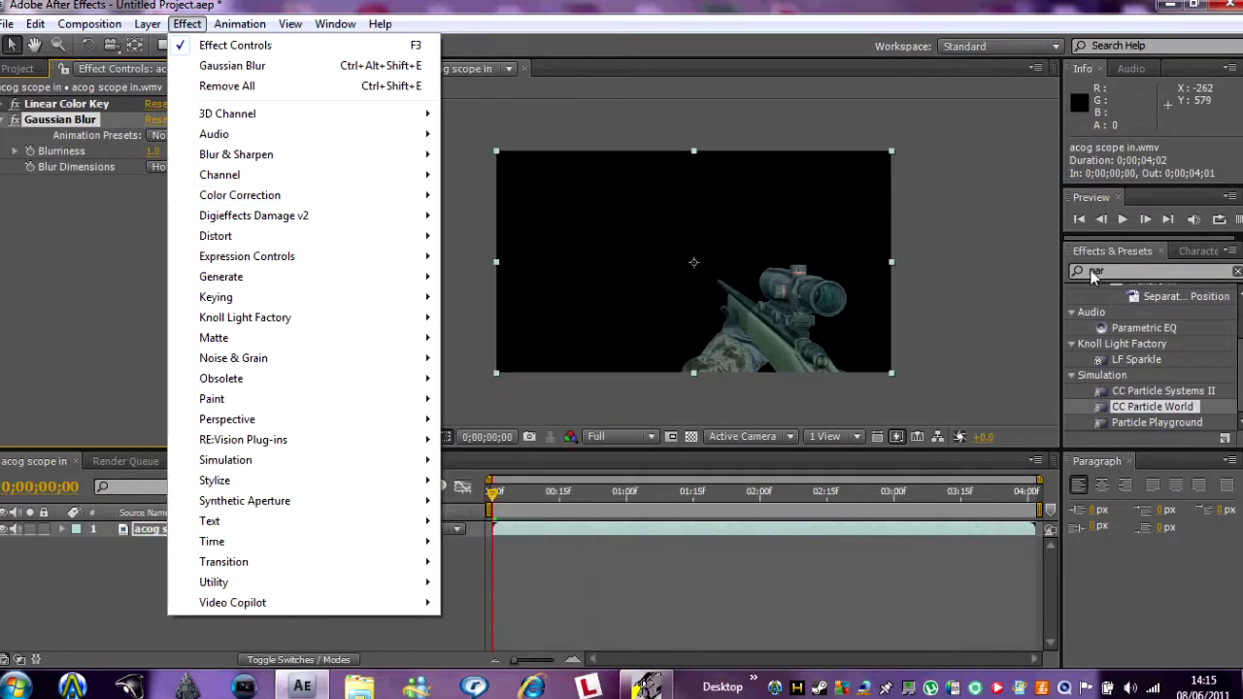
pyautogui.click(1129, 273)
pyautogui.press('BackSpace')
pyautogui.press('BackSpace')
pyautogui.press('BackSpace')
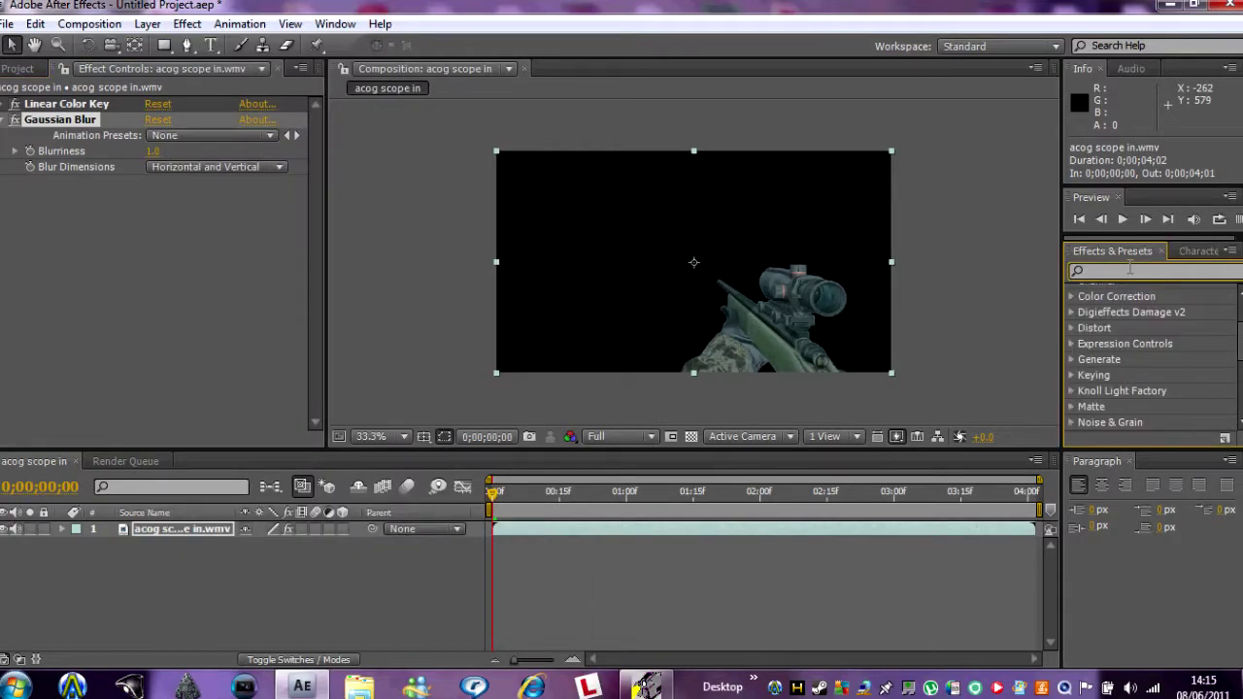
pyautogui.write('find')
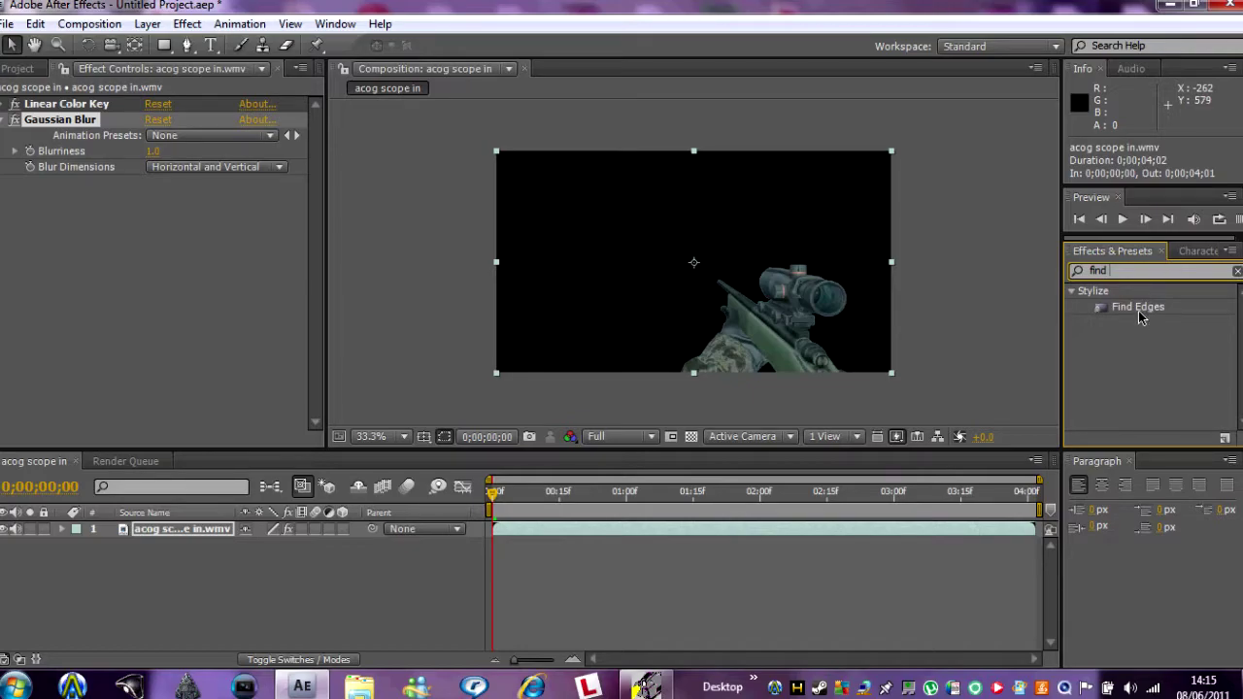
# Apply Find Edges to the gun layer with Invert on, then collapse the effect settings.
pyautogui.moveTo(1141, 317); pyautogui.dragTo(730, 334)
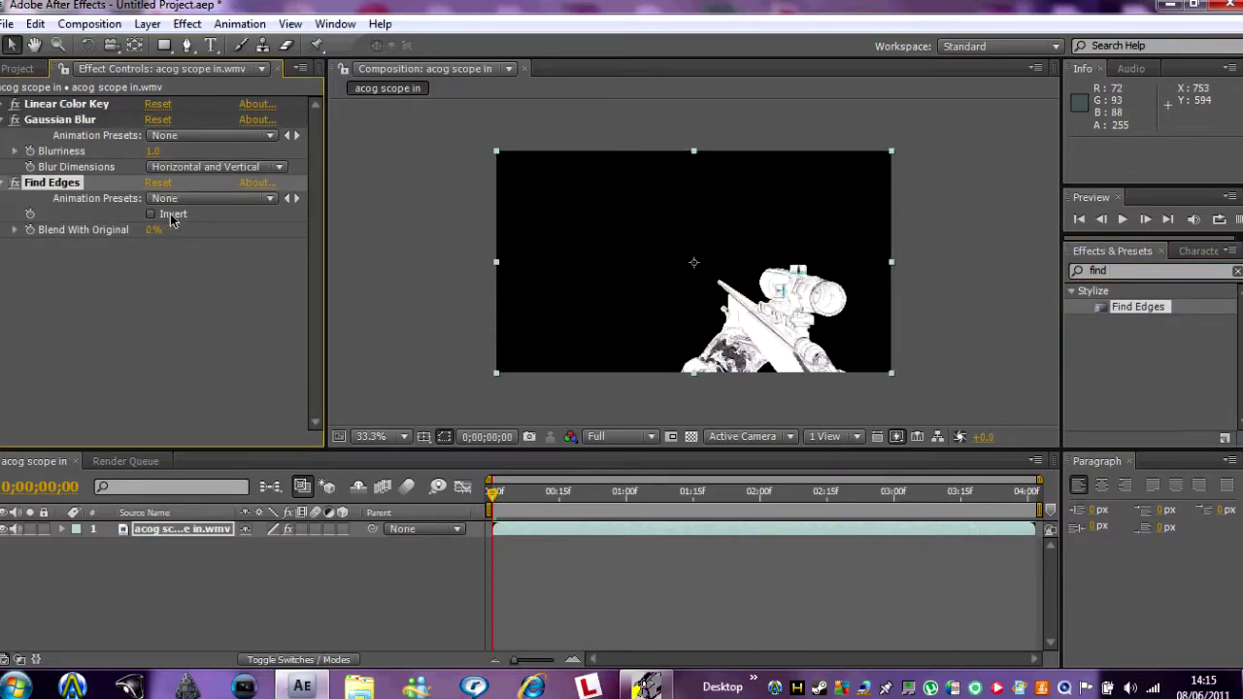
pyautogui.click(151, 214)
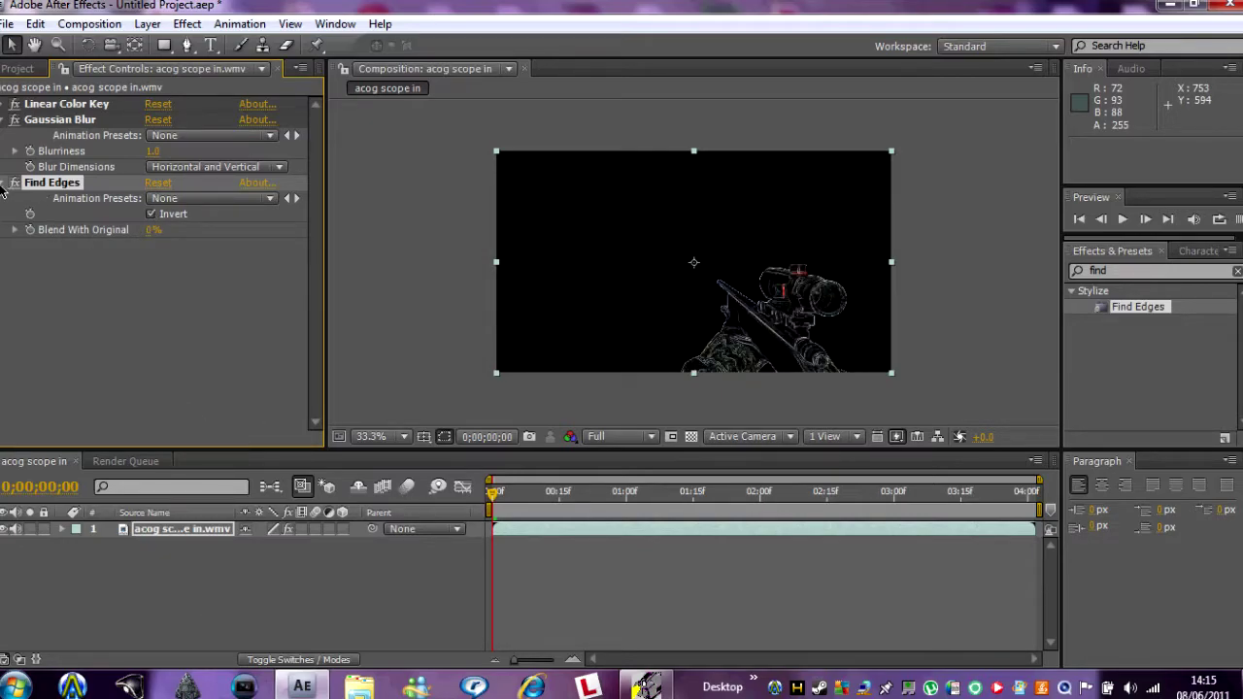
pyautogui.click(4, 185)
pyautogui.click(3, 120)
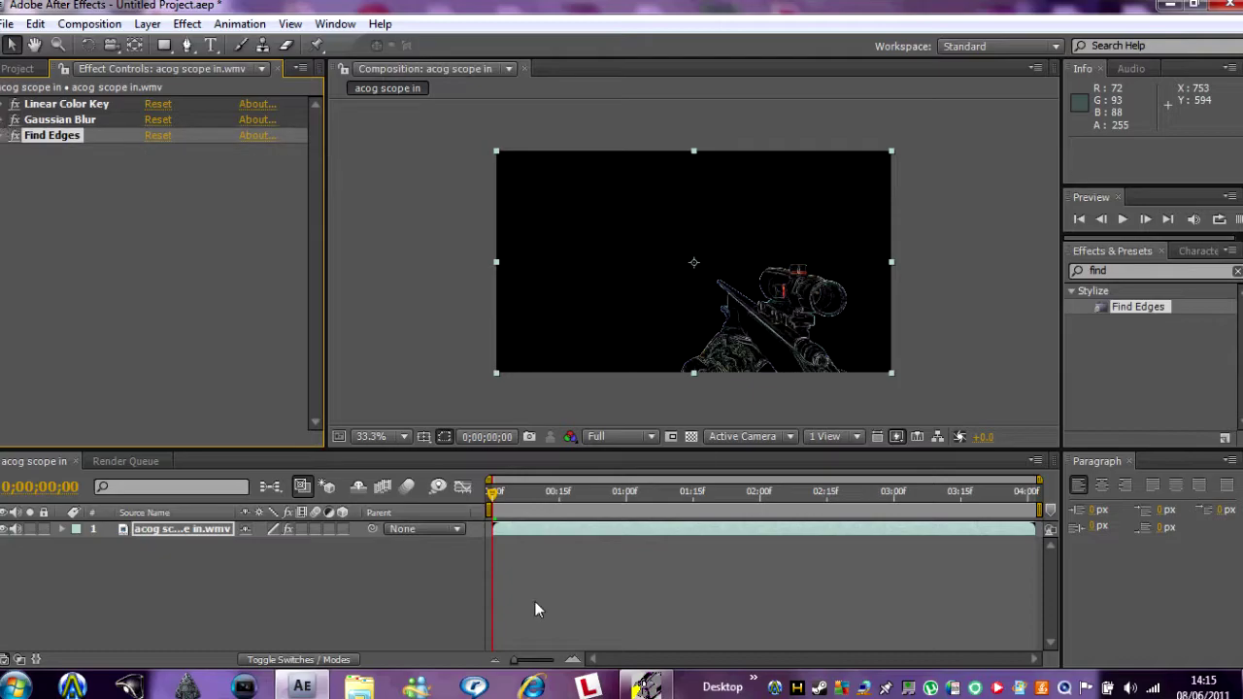
# In Windows Explorer, browse to Videos > Renderd vagas and select xray test.mp4.
pyautogui.click(359, 687)
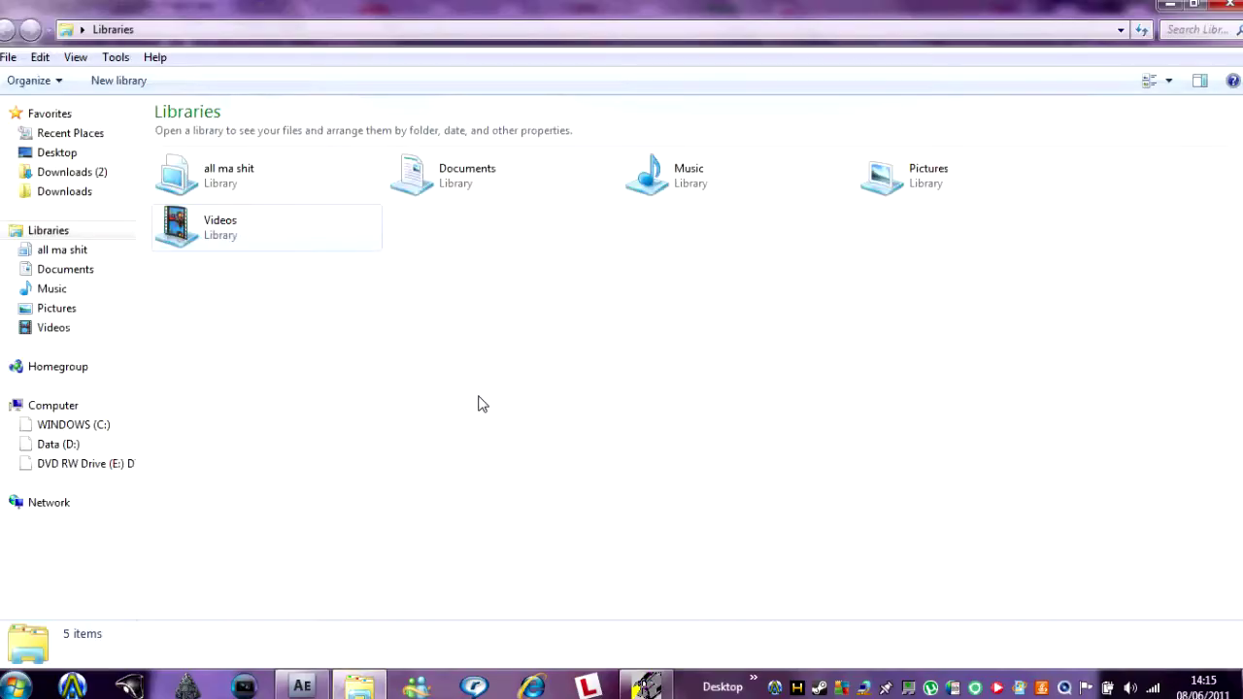
pyautogui.doubleClick(243, 250)
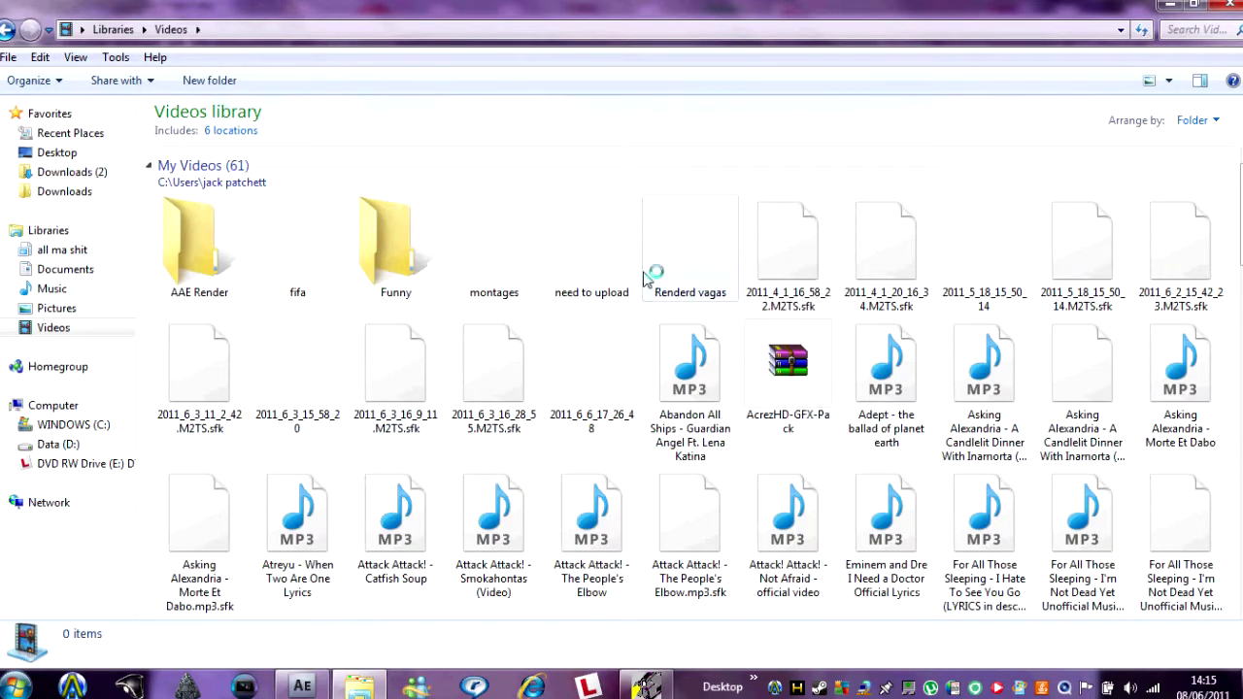
pyautogui.doubleClick(685, 233)
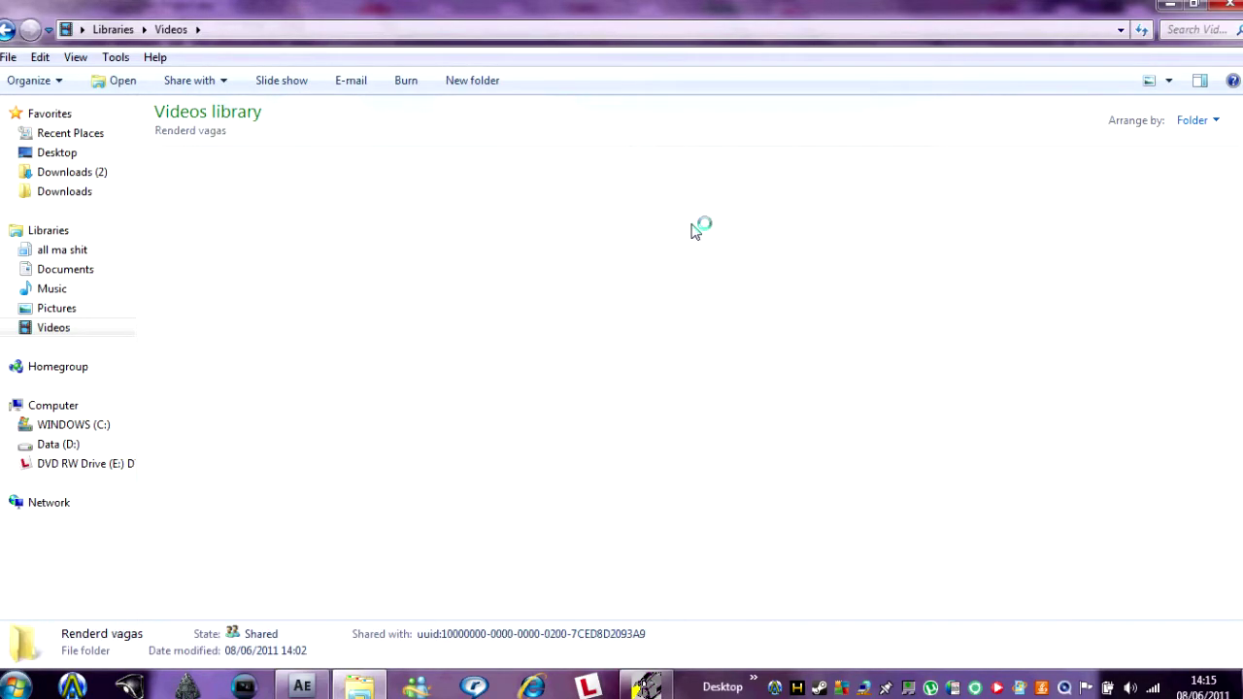
pyautogui.click(703, 433)
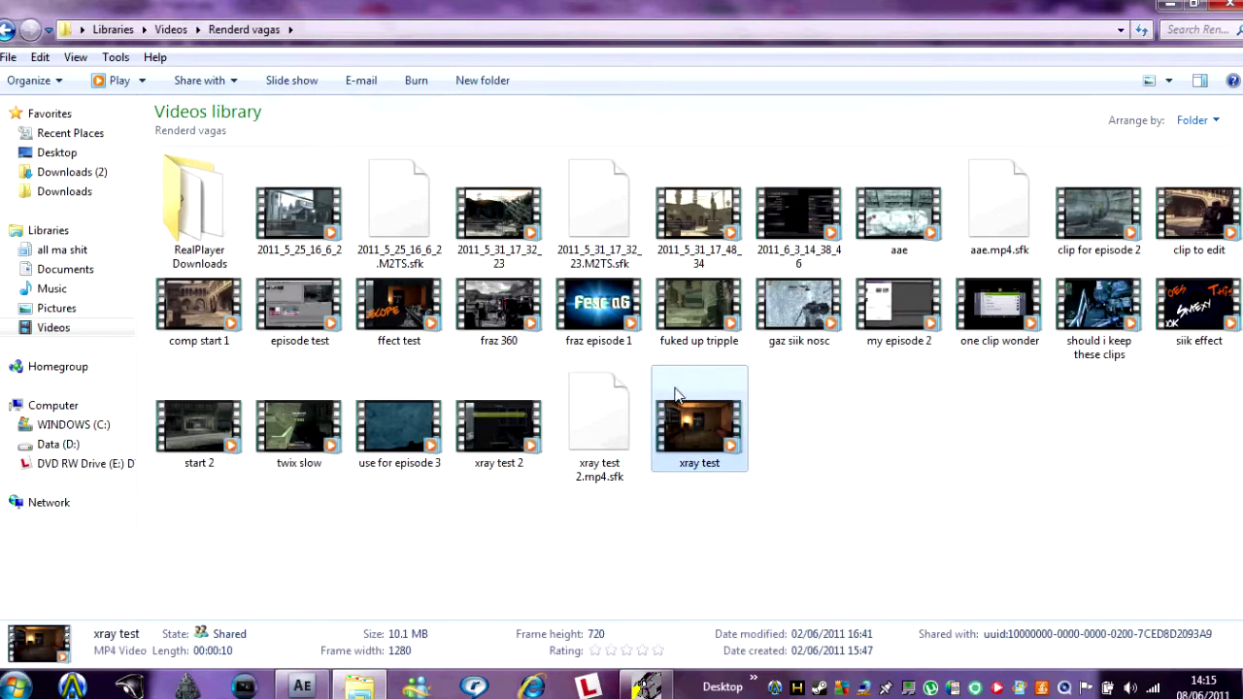
# Import xray test.mp4 into the Project panel and place it beneath the gun layer.
pyautogui.click(303, 686)
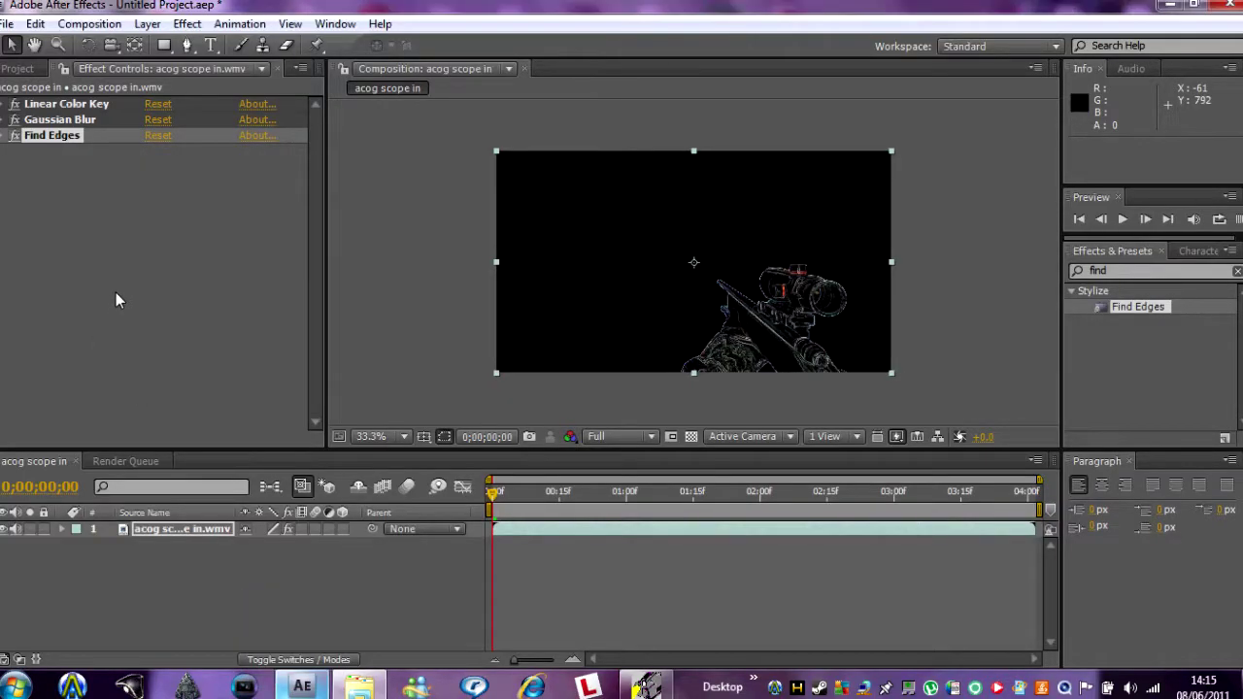
pyautogui.click(22, 70)
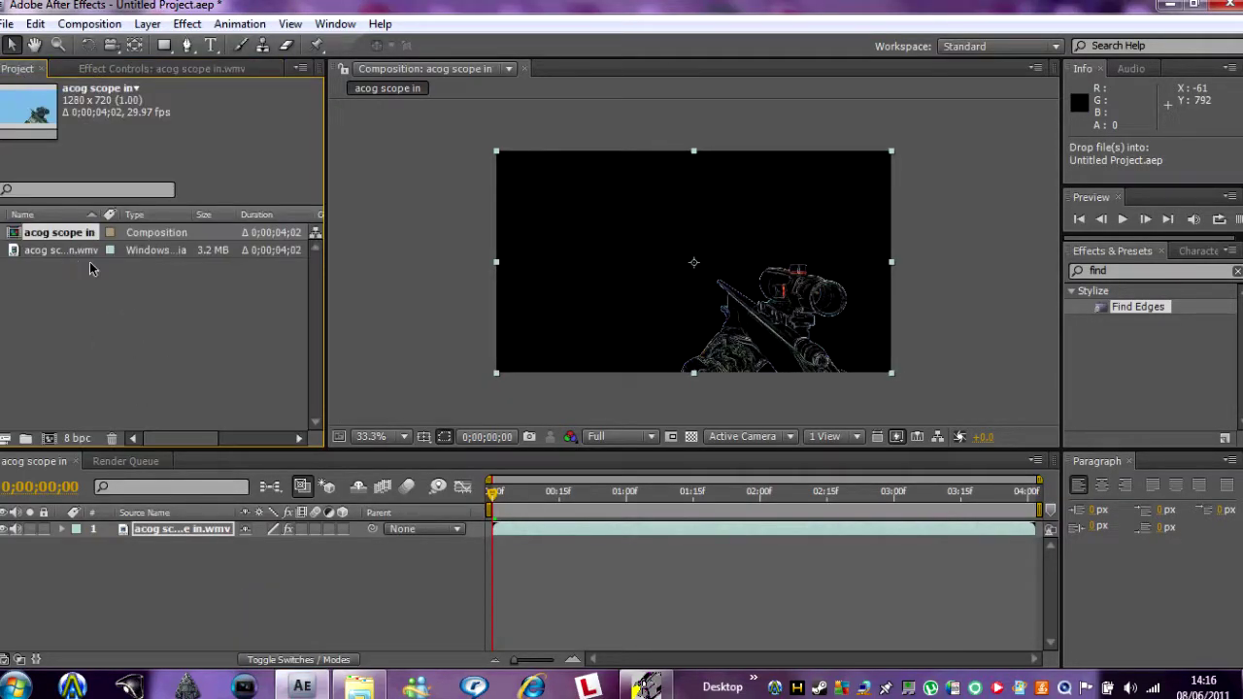
pyautogui.click(359, 685)
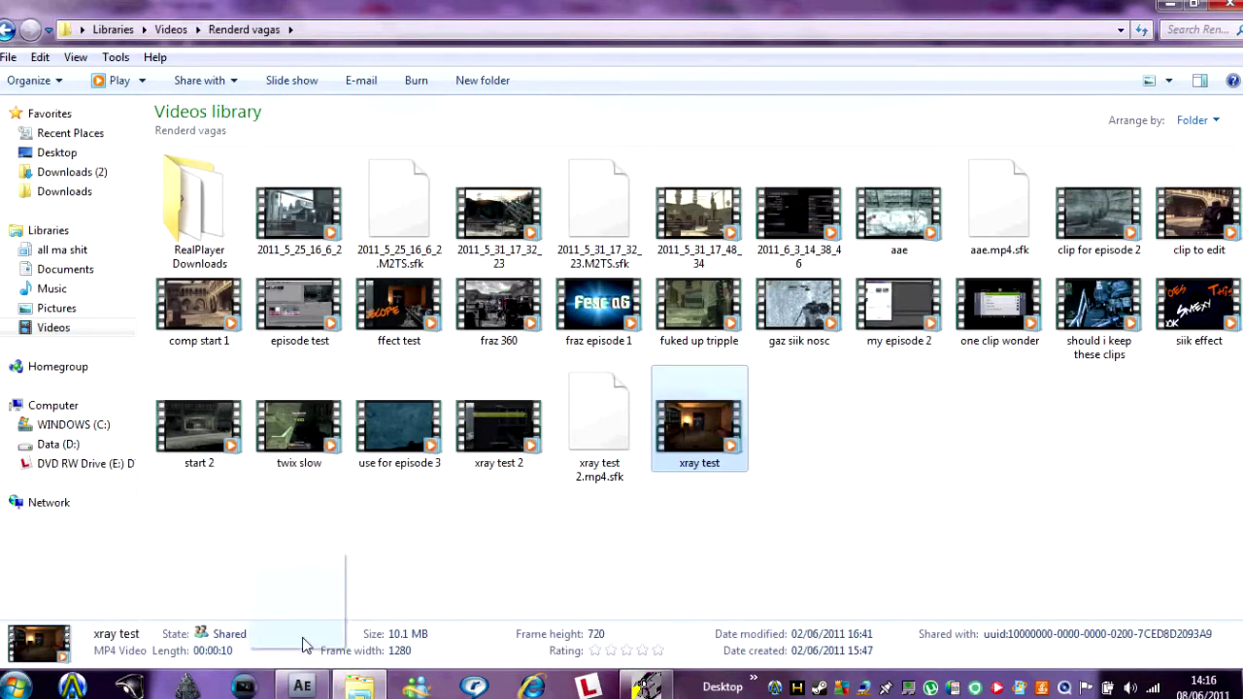
pyautogui.click(303, 686)
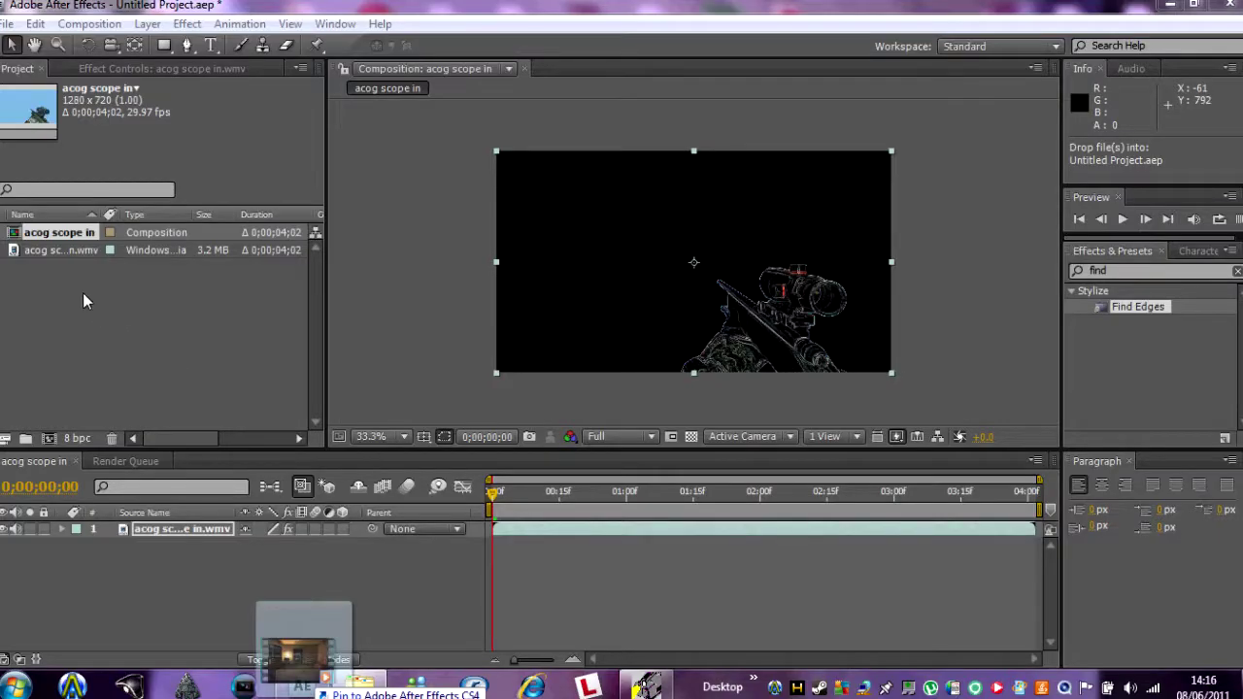
pyautogui.moveTo(84, 295); pyautogui.dragTo(72, 303)
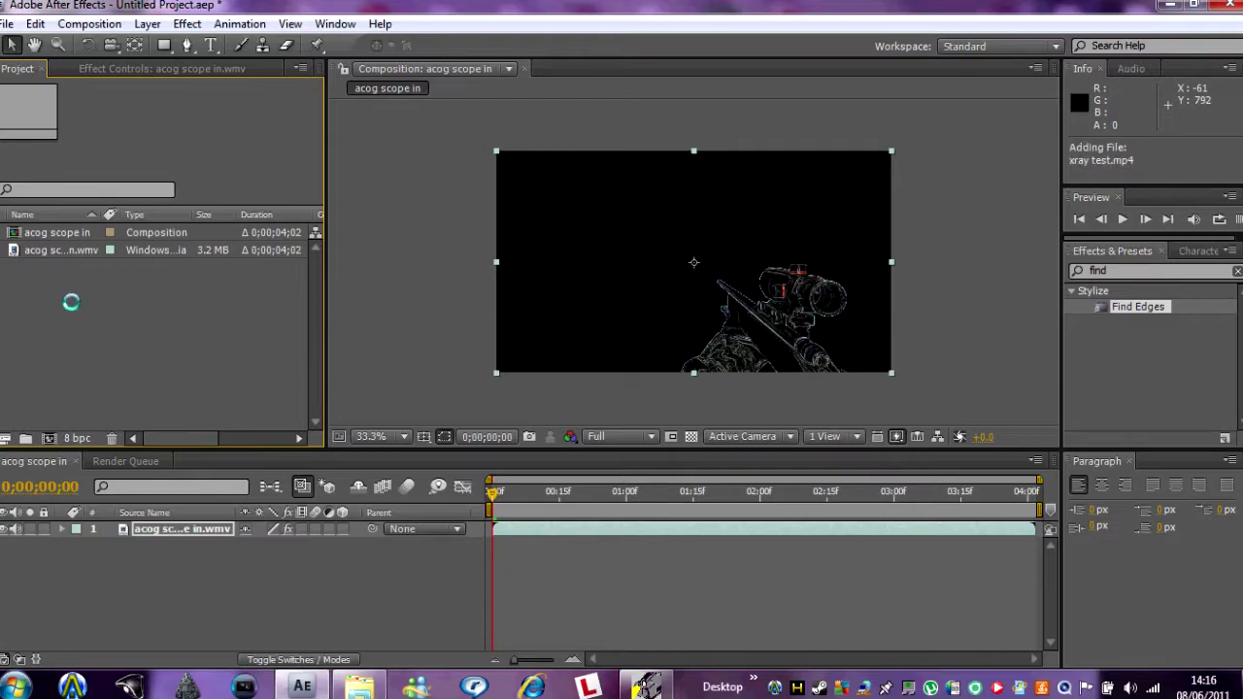
pyautogui.moveTo(81, 281); pyautogui.dragTo(137, 589)
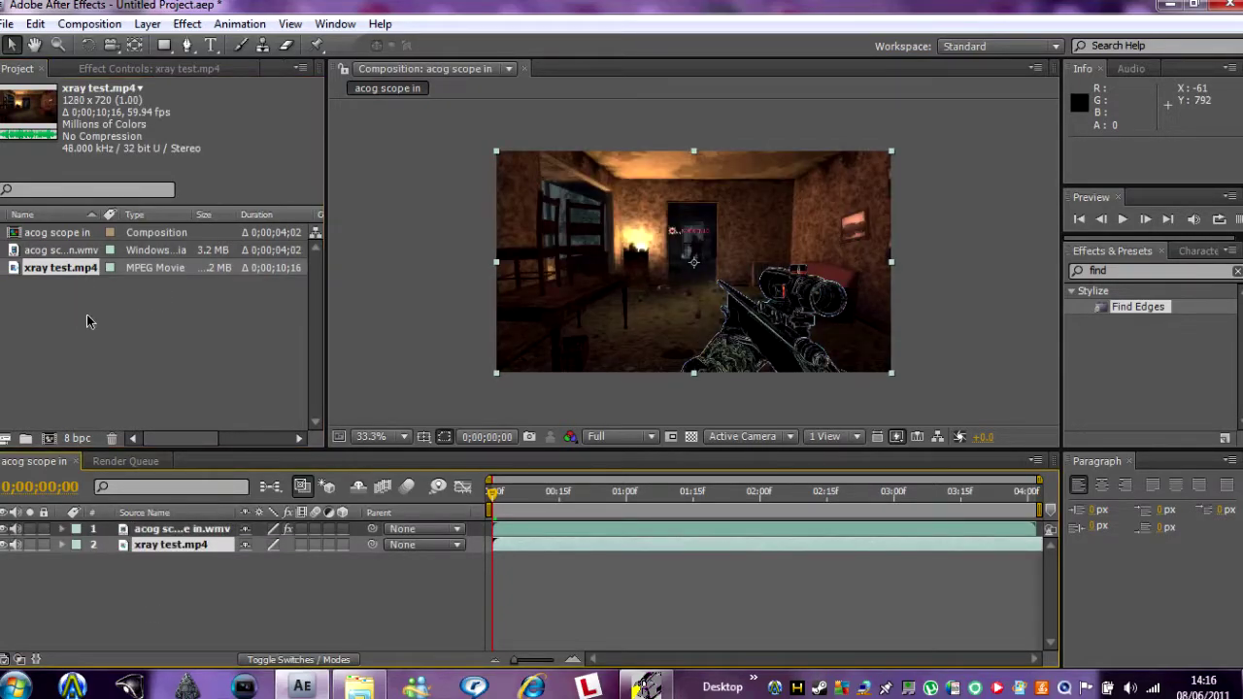
# Select the gun layer and review its Transform and Find Edges settings.
pyautogui.click(64, 250)
pyautogui.click(139, 529)
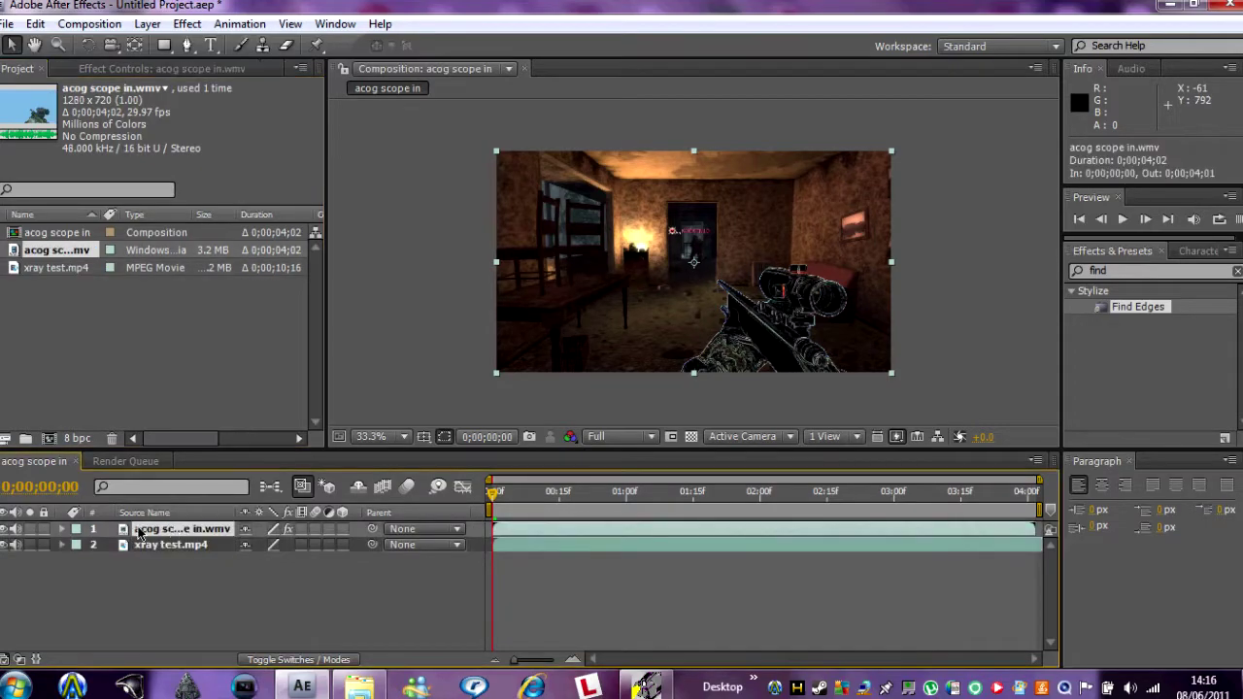
pyautogui.click(62, 529)
pyautogui.click(78, 561)
pyautogui.click(78, 560)
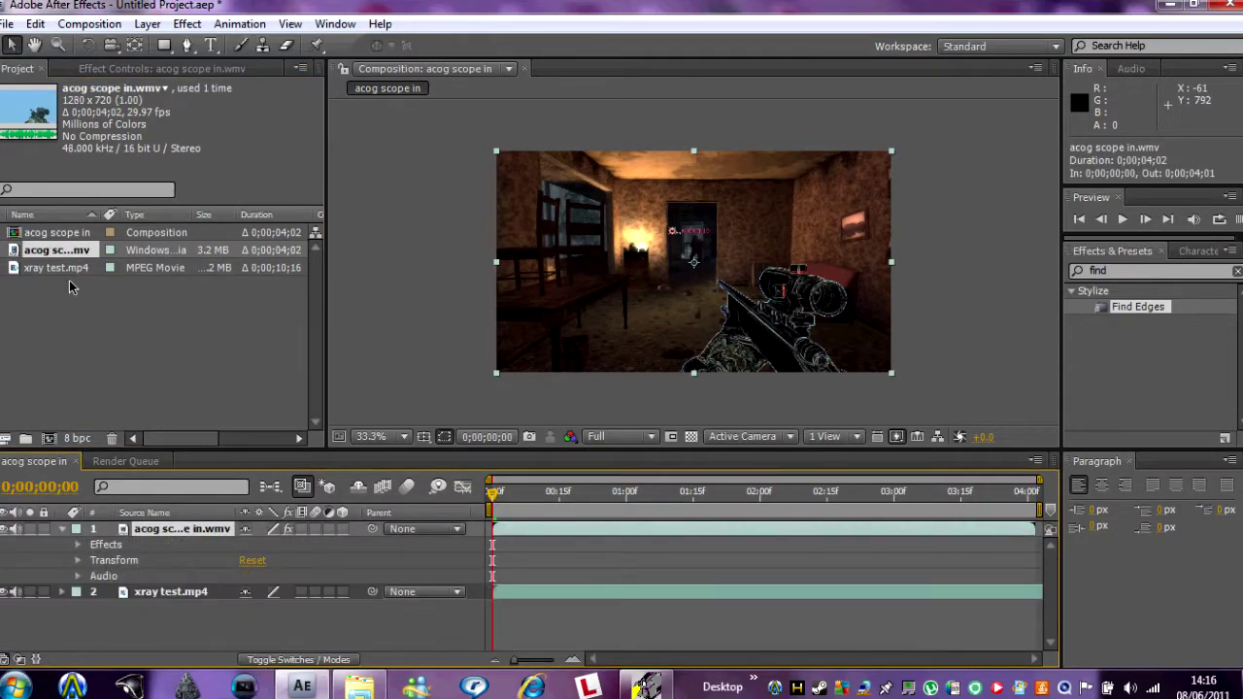
pyautogui.press('F3')
pyautogui.click(7, 136)
pyautogui.click(6, 136)
# Apply CC Toner to the gun layer with white Midtones.
pyautogui.click(187, 24)
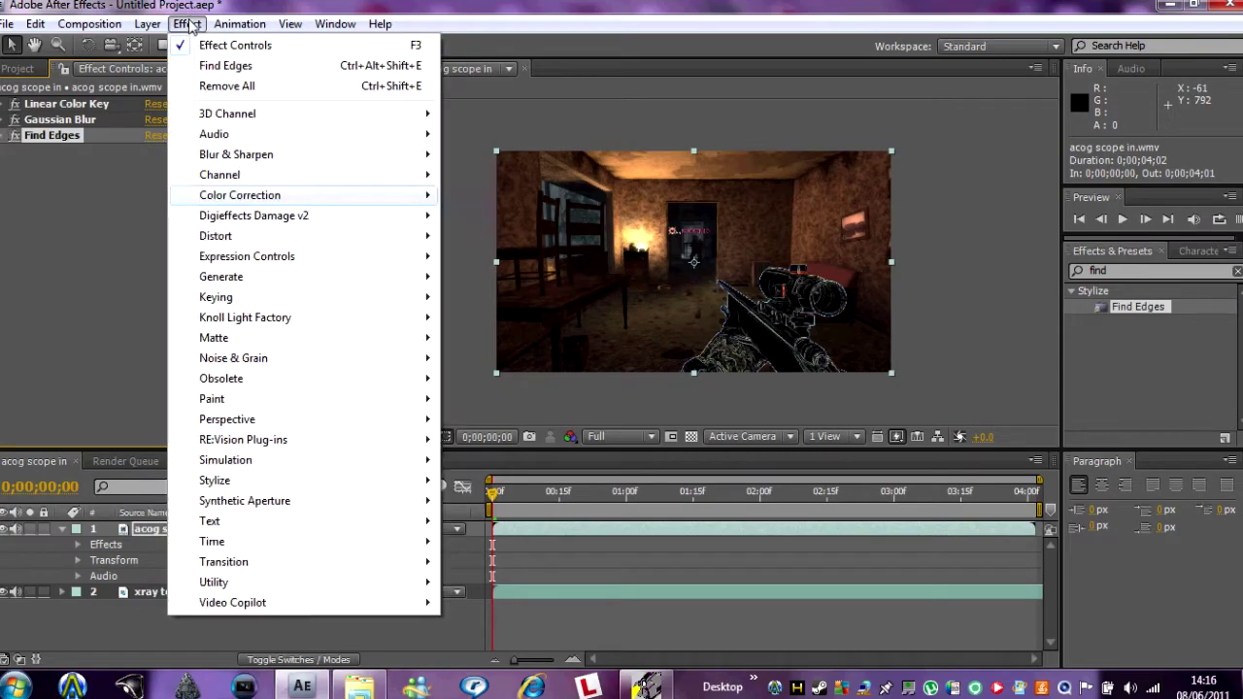
pyautogui.click(505, 370)
pyautogui.click(156, 182)
pyautogui.press('Return')
pyautogui.click(154, 199)
pyautogui.click(286, 276)
pyautogui.press('Return')
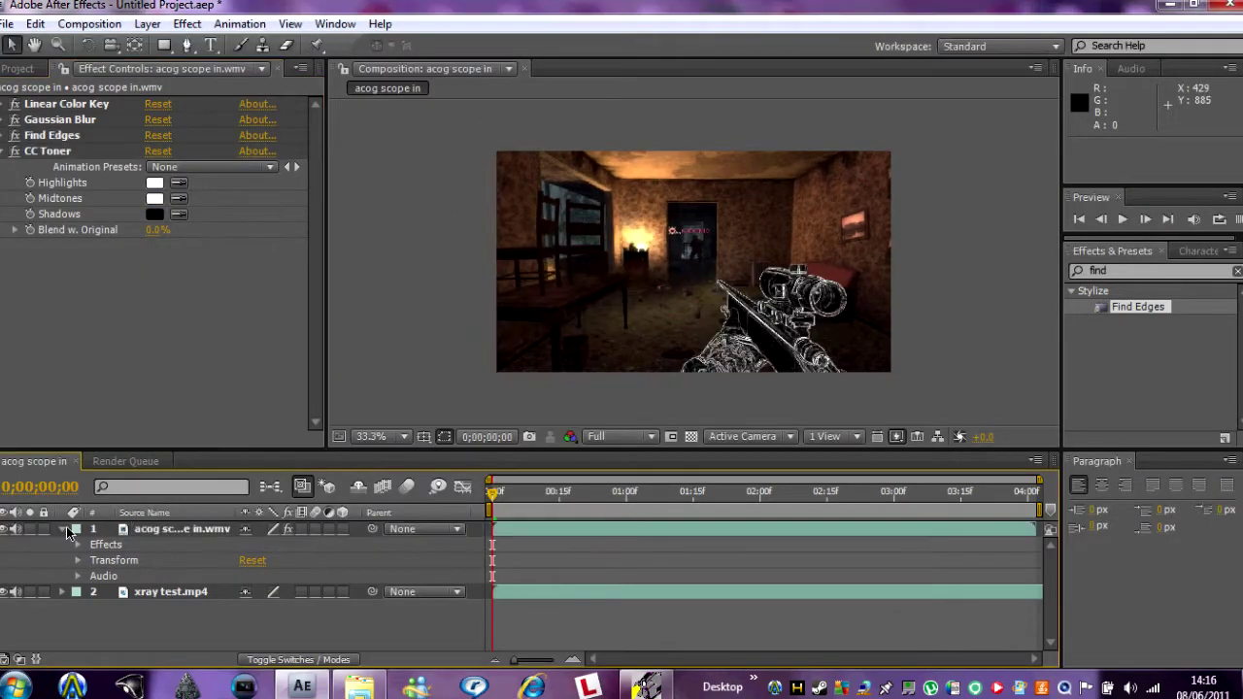
pyautogui.click(7, 152)
# Add a second Linear Color Key keyed to black, then check a later frame.
pyautogui.click(186, 23)
pyautogui.click(145, 531)
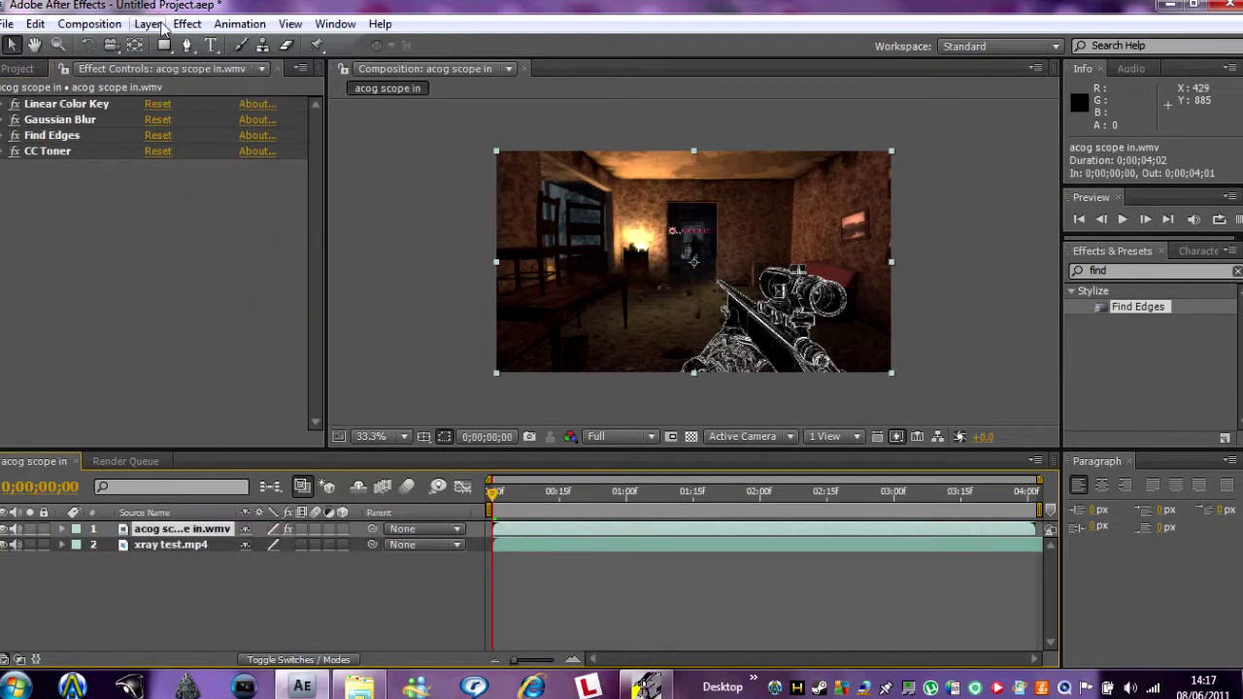
pyautogui.click(186, 23)
pyautogui.moveTo(415, 216)
pyautogui.moveTo(418, 297)
pyautogui.click(510, 460)
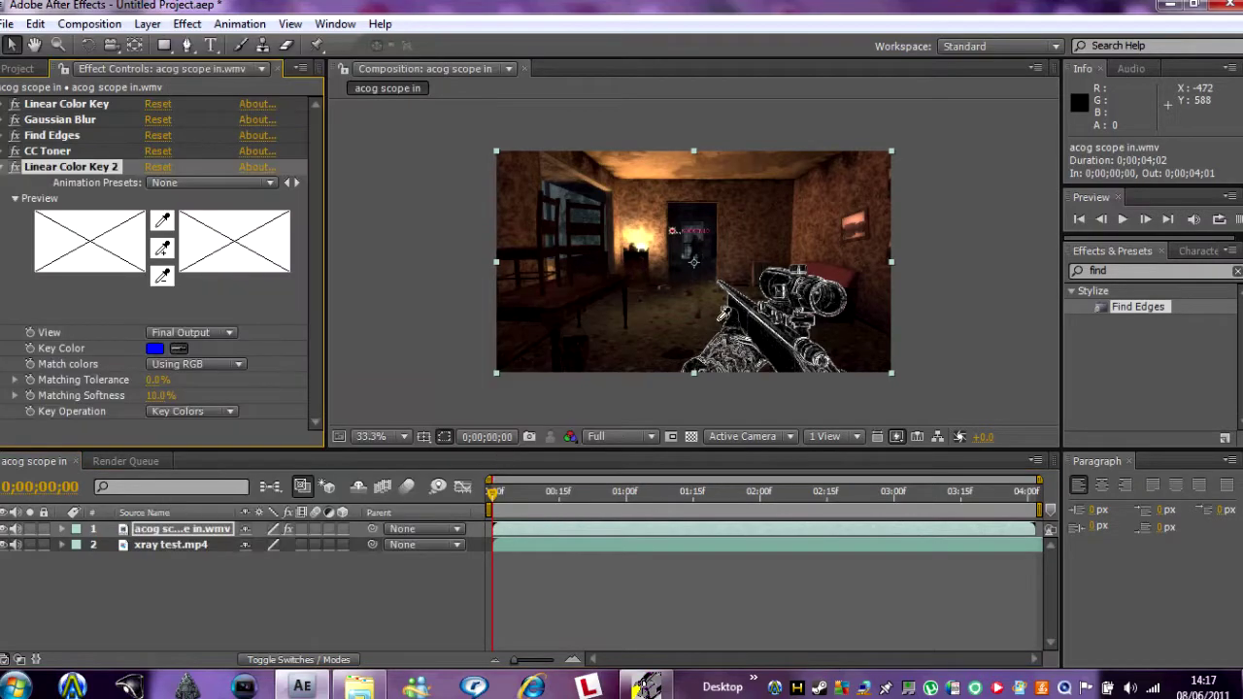
pyautogui.click(697, 496)
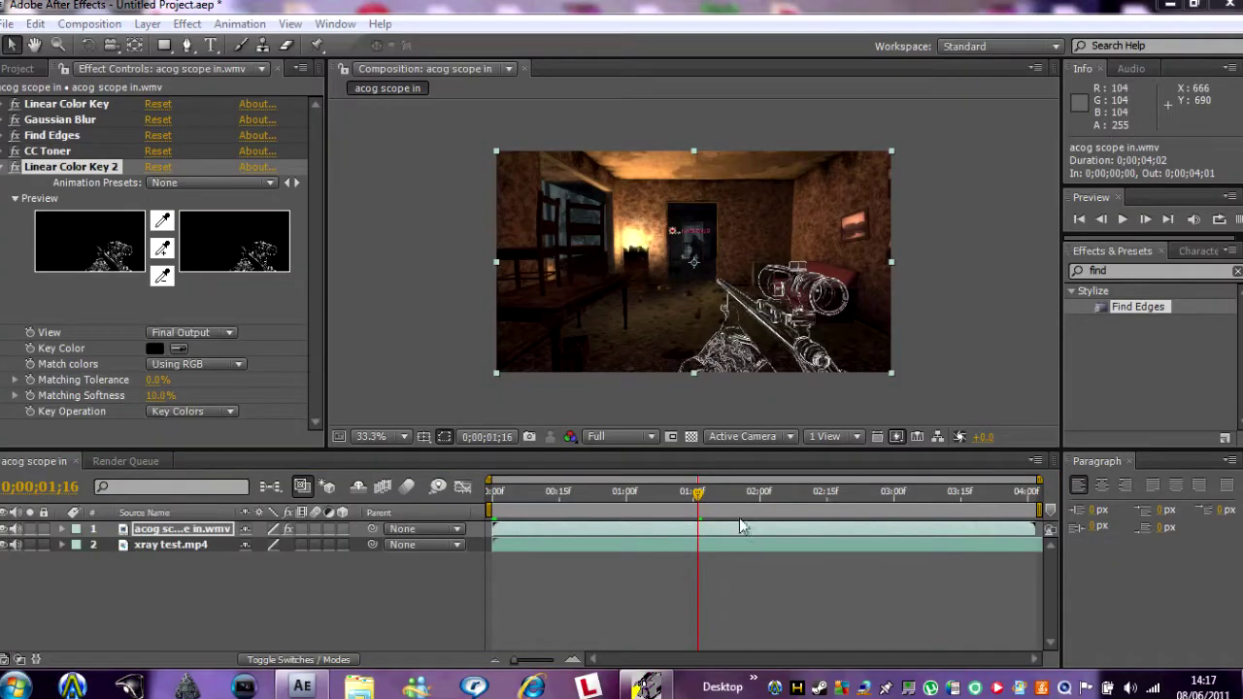
pyautogui.press('Home')
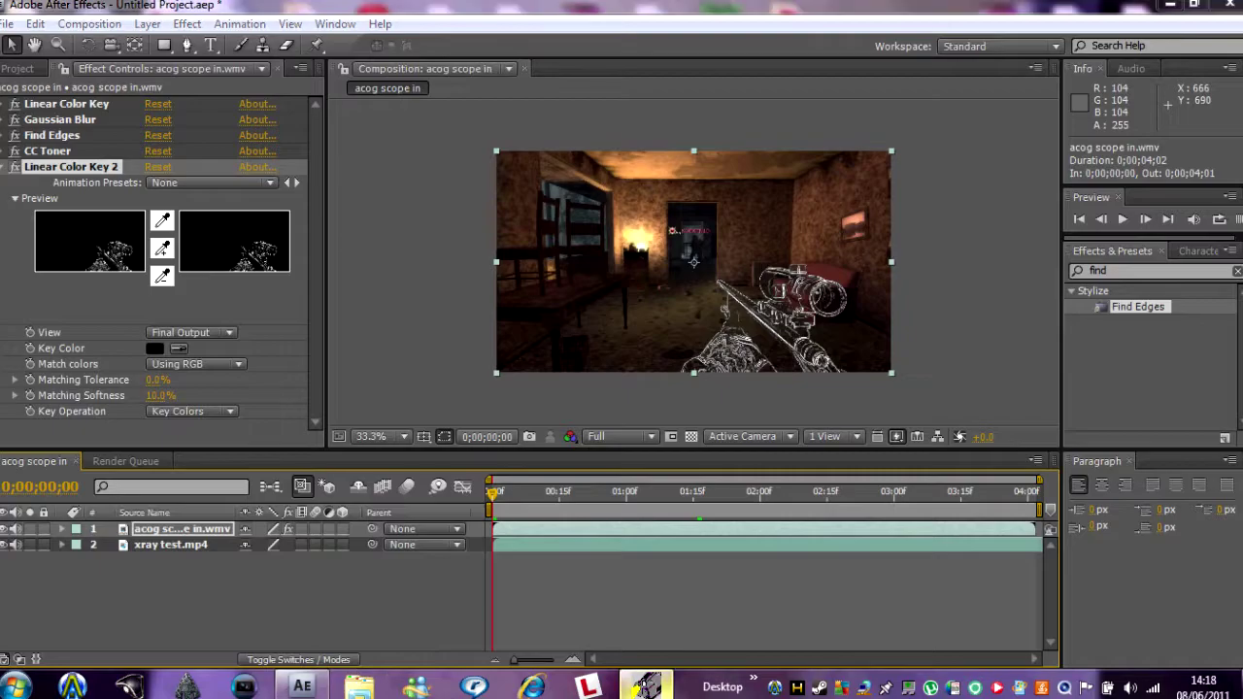